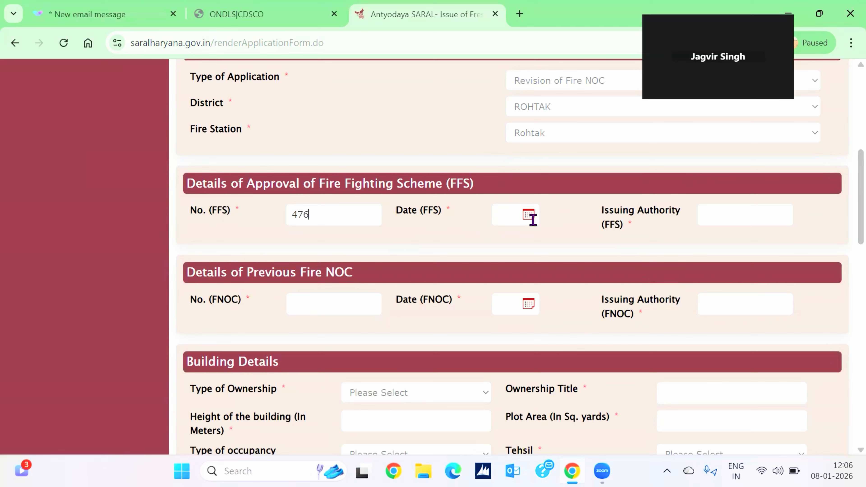
Set the FFS date to 1 January and enter FSO Rohtak as the FFS issuing authority.
{"action": "left_click", "coordinate": [531, 219]}
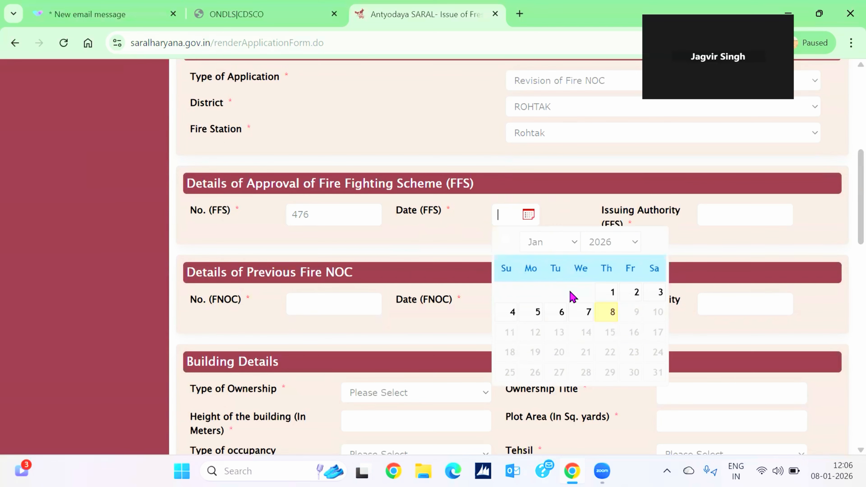
{"action": "left_click", "coordinate": [604, 293]}
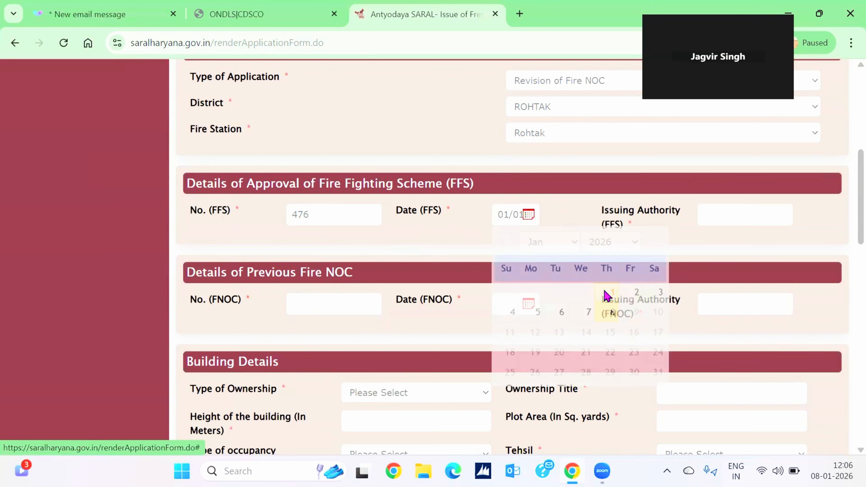
{"action": "left_click", "coordinate": [719, 217]}
{"action": "type", "text": "fir"}
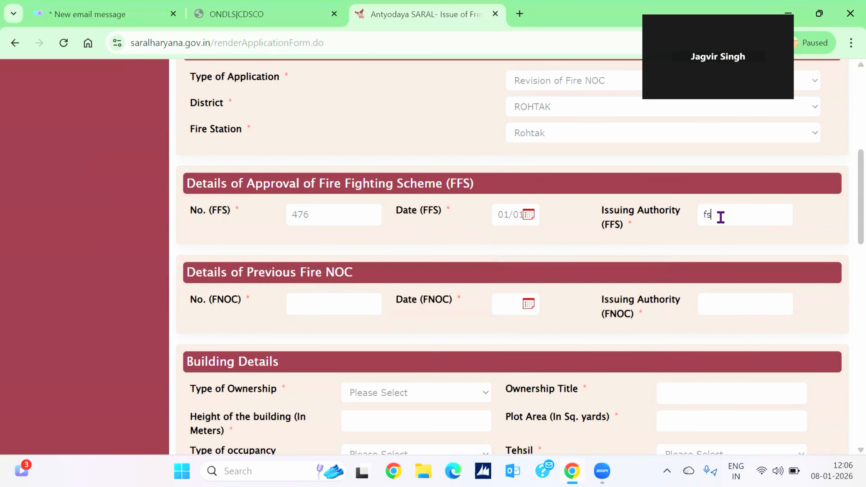
{"action": "key", "text": "BackSpace"}
{"action": "key", "text": "BackSpace"}
{"action": "key", "text": "BackSpace"}
{"action": "type", "text": "FSCR"}
{"action": "type", "text": "ohtak"}
{"action": "scroll", "coordinate": [590, 285], "scroll_direction": "down", "scroll_amount": 1}
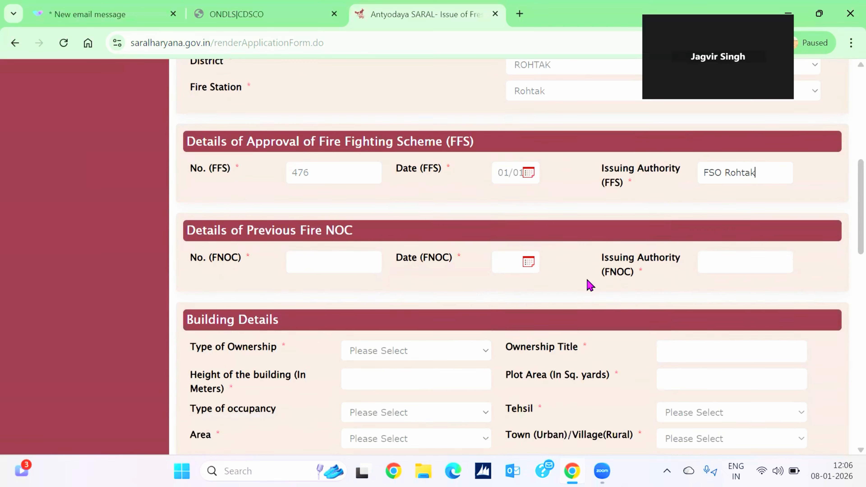
{"action": "scroll", "coordinate": [591, 285], "scroll_direction": "down", "scroll_amount": 1}
Enter 276 as the previous Fire NOC number and date it 1 January 2024.
{"action": "left_click", "coordinate": [328, 230]}
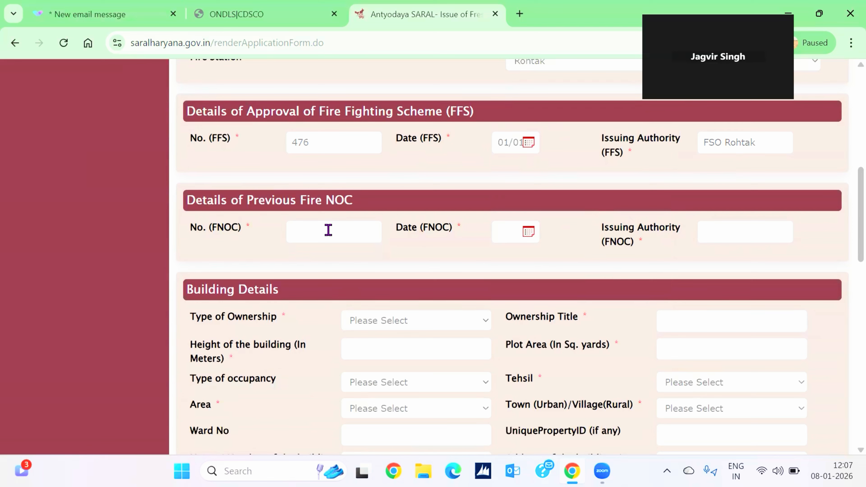
{"action": "type", "text": "476"}
{"action": "key", "text": "Home"}
{"action": "key", "text": "Delete"}
{"action": "type", "text": "2"}
{"action": "left_click", "coordinate": [527, 232]}
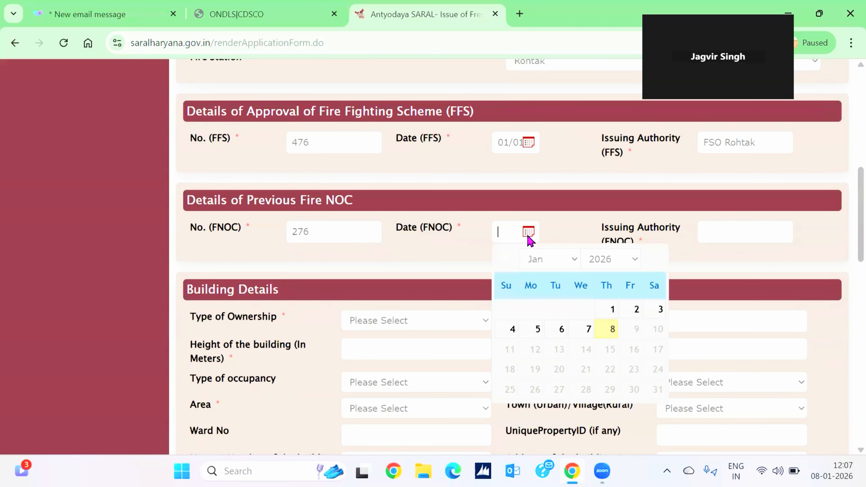
{"action": "left_click", "coordinate": [635, 259]}
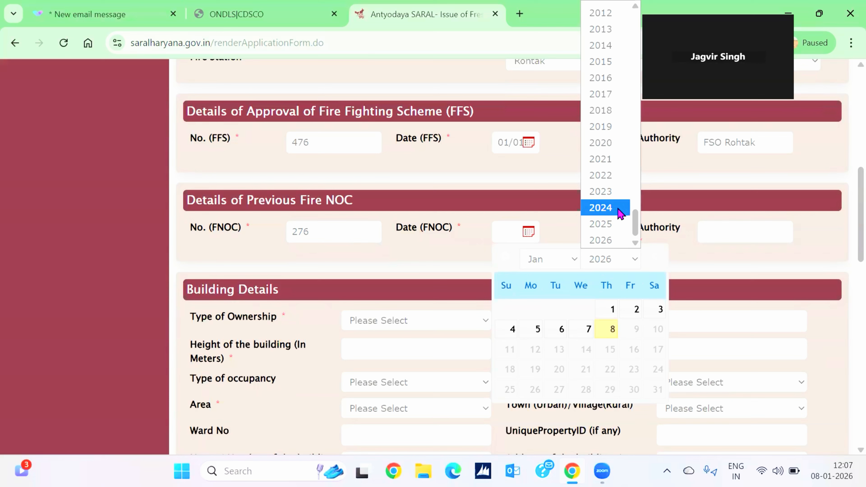
{"action": "left_click", "coordinate": [601, 207]}
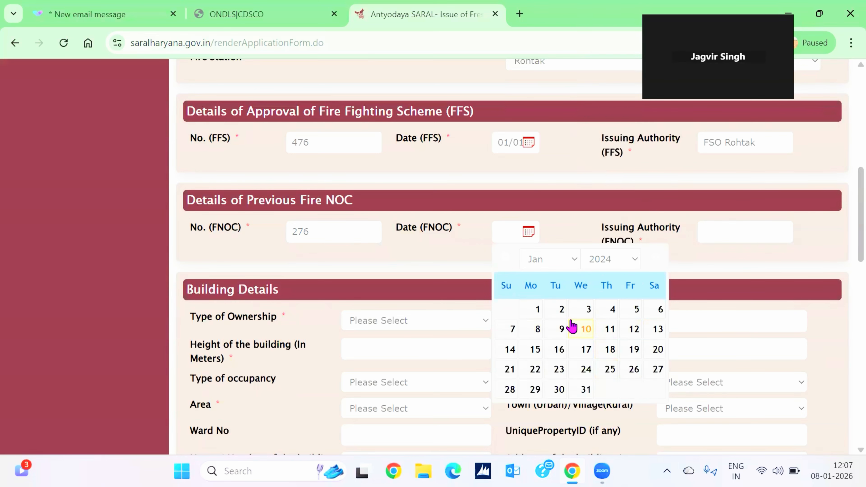
{"action": "left_click", "coordinate": [537, 310]}
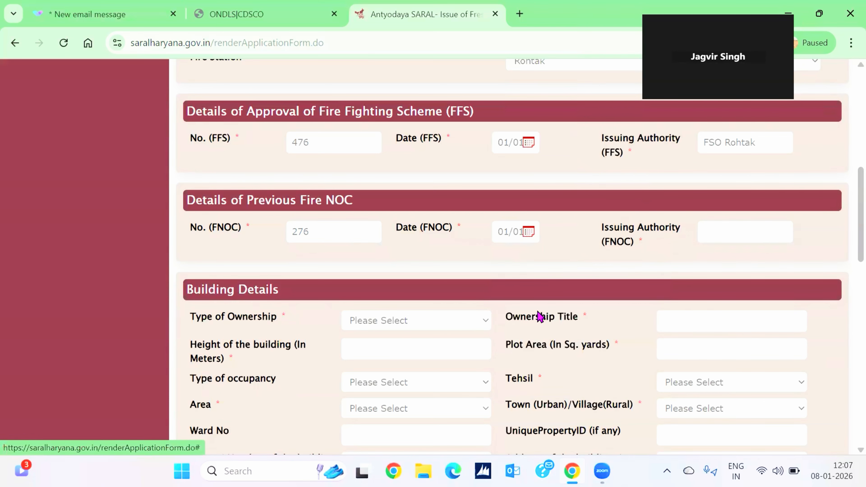
Enter FSO Rohtak as the previous Fire NOC's issuing authority.
{"action": "scroll", "coordinate": [734, 320], "scroll_direction": "down", "scroll_amount": 1}
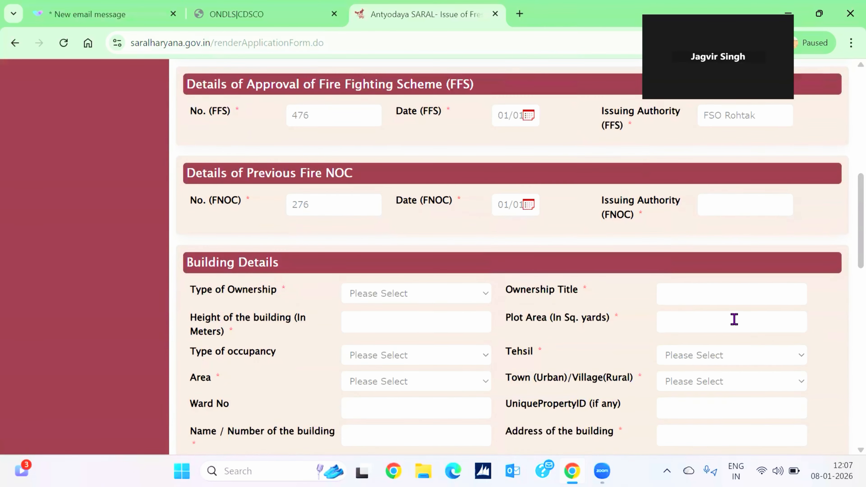
{"action": "left_click", "coordinate": [733, 204]}
{"action": "type", "text": "FSO Rohtak"}
{"action": "scroll", "coordinate": [638, 271], "scroll_direction": "down", "scroll_amount": 3}
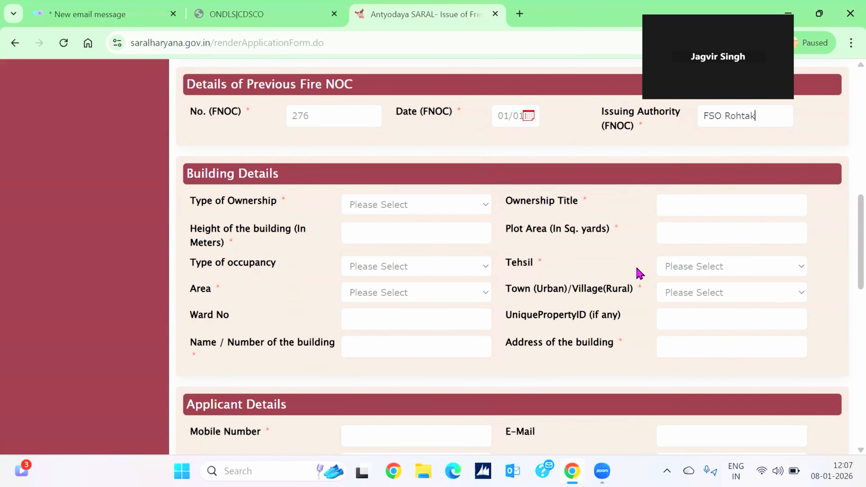
Set the ownership type to Individual and the ownership title to Partnership.
{"action": "left_click", "coordinate": [451, 210]}
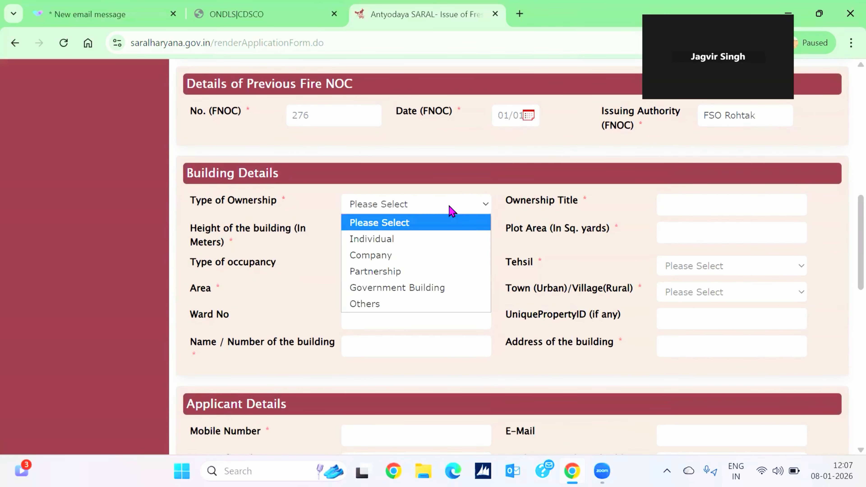
{"action": "left_click", "coordinate": [423, 244]}
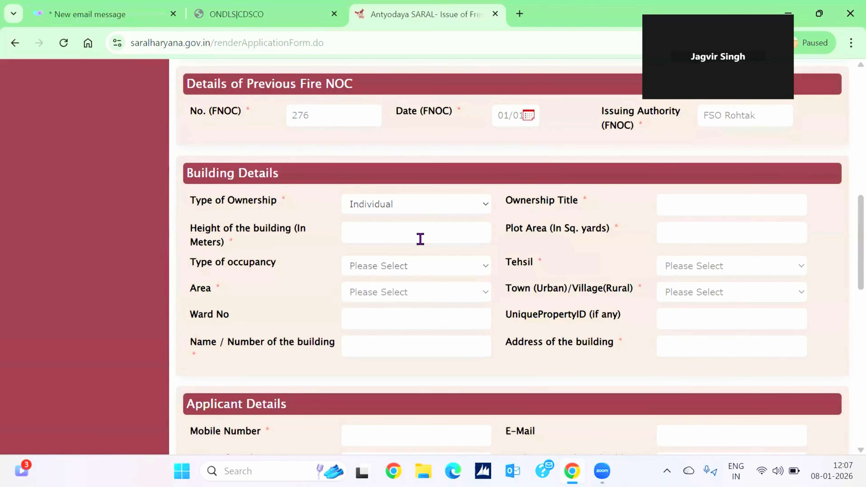
{"action": "left_click", "coordinate": [686, 206]}
{"action": "type", "text": "Partnership"}
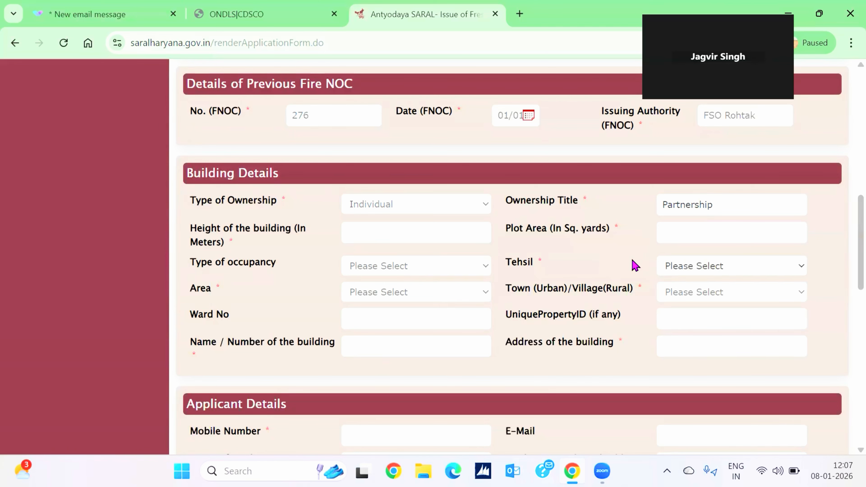
Enter a building height of 8 and a plot area of 250.
{"action": "scroll", "coordinate": [559, 275], "scroll_direction": "down", "scroll_amount": 1}
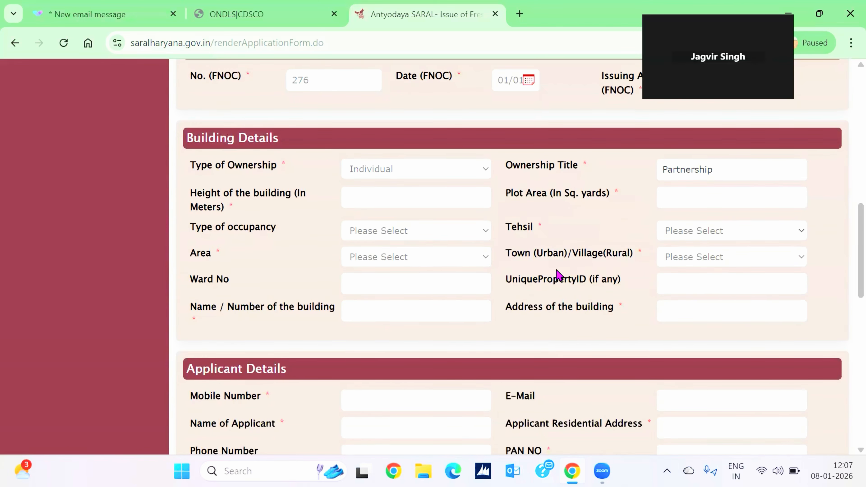
{"action": "left_click", "coordinate": [403, 194]}
{"action": "type", "text": "8"}
{"action": "left_click", "coordinate": [671, 188]}
{"action": "type", "text": "250"}
{"action": "scroll", "coordinate": [562, 253], "scroll_direction": "down", "scroll_amount": 1}
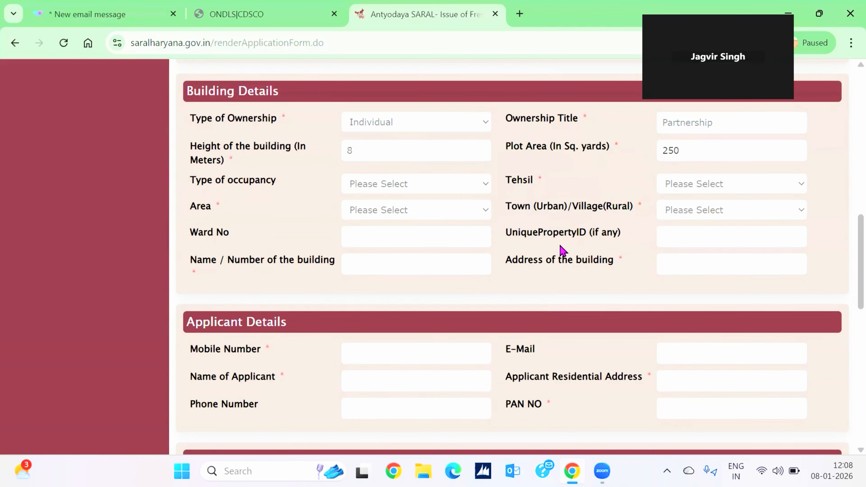
Choose Group C-Institutional Building as the occupancy type.
{"action": "left_click", "coordinate": [432, 189]}
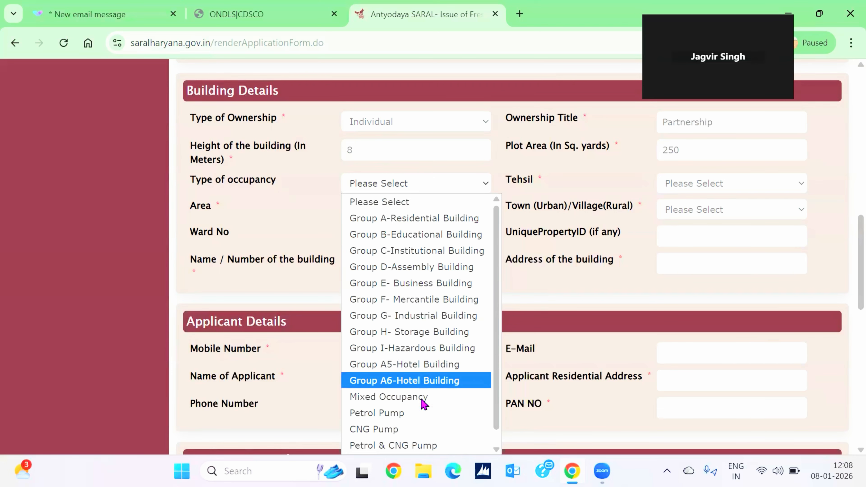
{"action": "scroll", "coordinate": [423, 406], "scroll_direction": "down", "scroll_amount": 1}
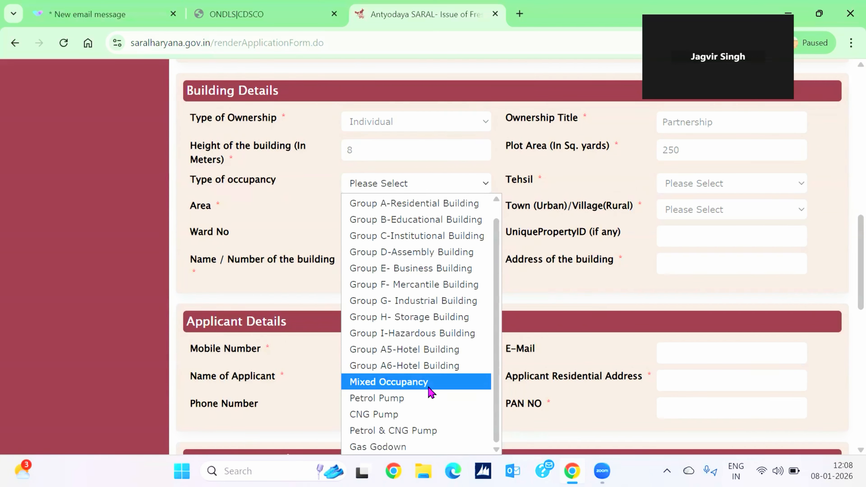
{"action": "left_click", "coordinate": [421, 239]}
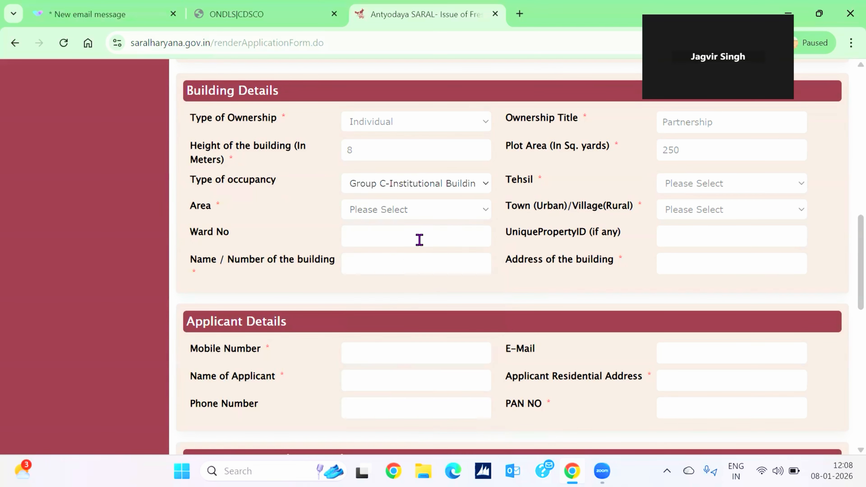
Set the tehsil to ROHTAK, the area to Urban and the town to Rohtak.
{"action": "left_click", "coordinate": [688, 188]}
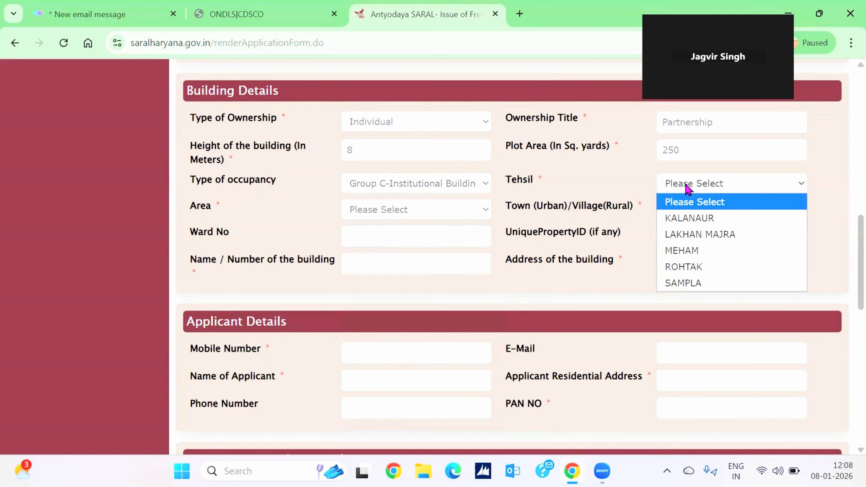
{"action": "left_click", "coordinate": [702, 266]}
{"action": "left_click", "coordinate": [457, 213]}
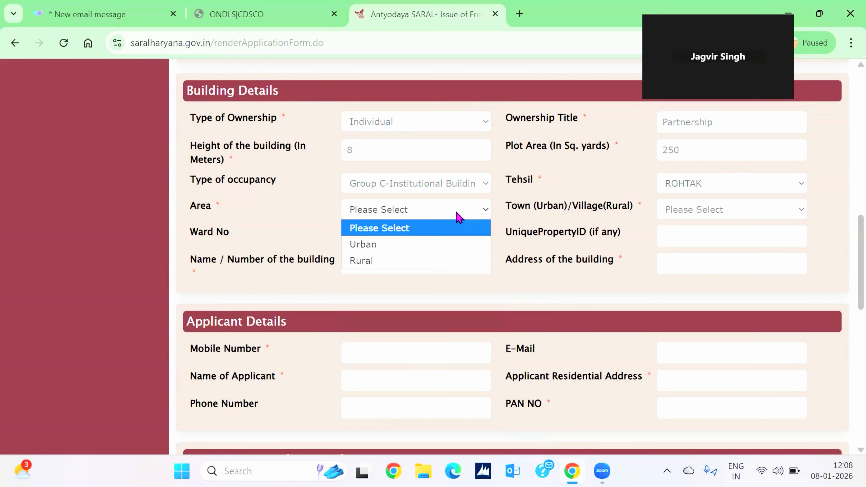
{"action": "left_click", "coordinate": [425, 254]}
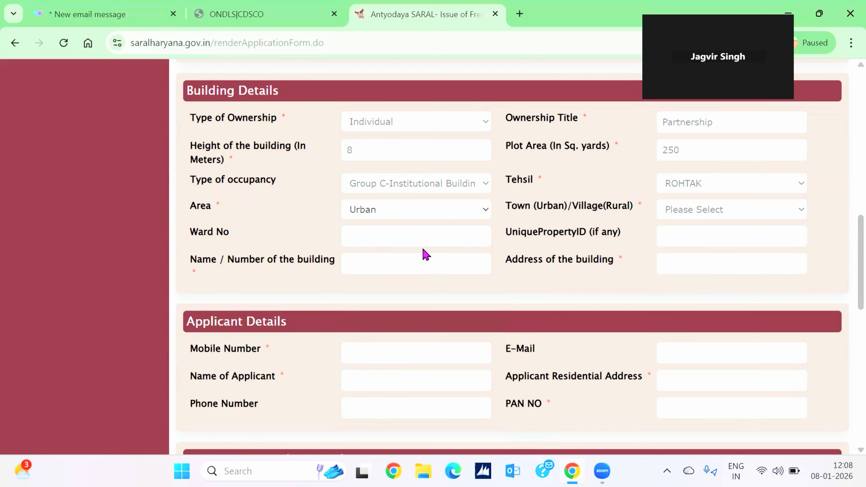
{"action": "left_click", "coordinate": [693, 214]}
{"action": "left_click", "coordinate": [688, 241]}
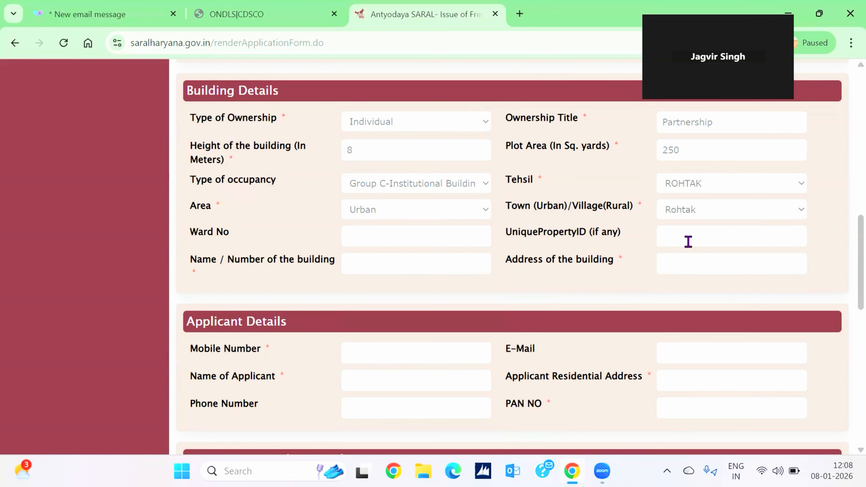
Enter ward number 10 and building name ABC.
{"action": "left_click", "coordinate": [477, 240]}
{"action": "type", "text": "10"}
{"action": "left_click", "coordinate": [411, 264]}
{"action": "type", "text": "ABC"}
Type the building address as 'ABC dehli rdad rohtak'.
{"action": "left_click", "coordinate": [671, 256]}
{"action": "type", "text": "AB"}
{"action": "type", "text": "C"}
{"action": "type", "text": "dehli "}
{"action": "type", "text": "rd"}
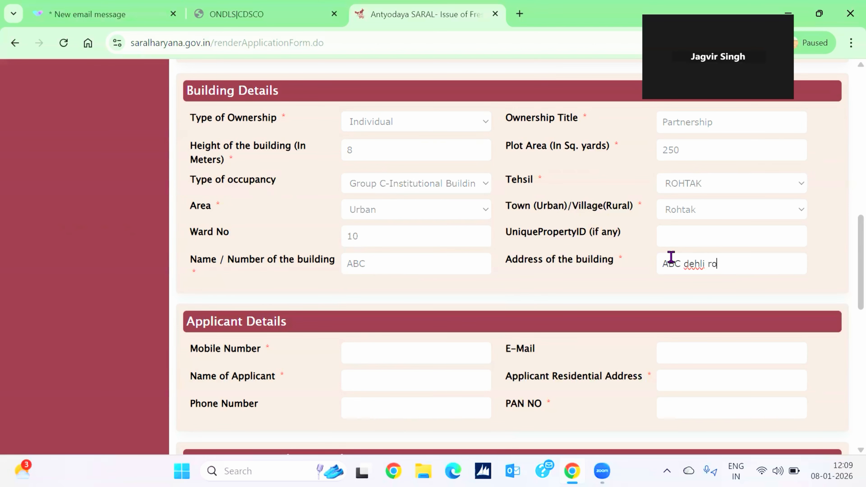
{"action": "type", "text": "ad rohtak"}
{"action": "scroll", "coordinate": [705, 307], "scroll_direction": "down", "scroll_amount": 2}
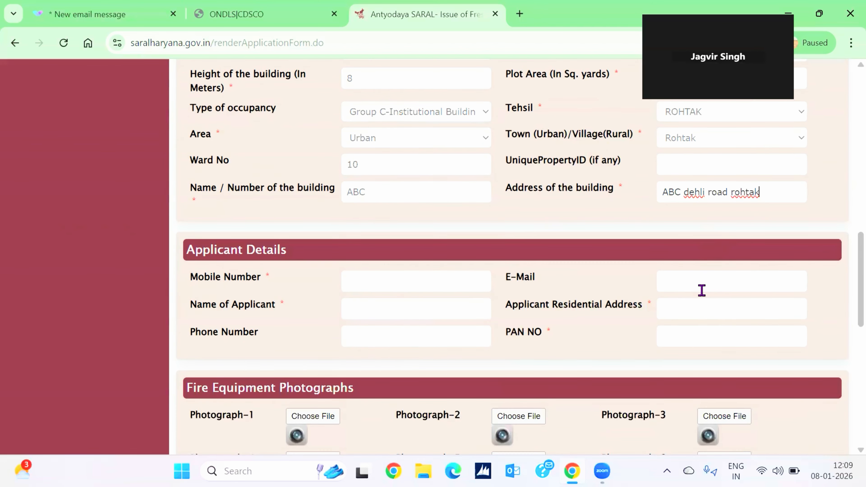
Fix the capitalisation and replace the town so the address reads 'ABC Jhajjar road Rohtak'.
{"action": "left_click", "coordinate": [699, 193]}
{"action": "left_click", "coordinate": [691, 192]}
{"action": "key", "text": "BackSpace"}
{"action": "type", "text": "Deh"}
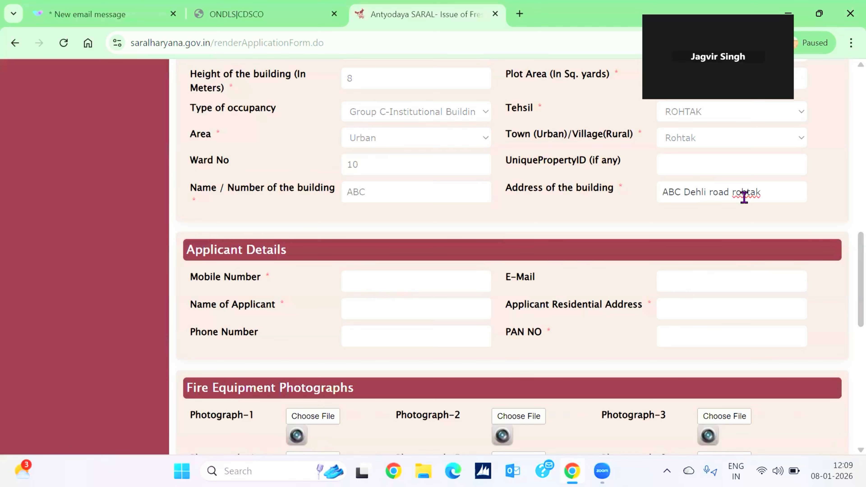
{"action": "left_click", "coordinate": [739, 193]}
{"action": "key", "text": "BackSpace"}
{"action": "type", "text": "R"}
{"action": "left_click", "coordinate": [700, 193]}
{"action": "key", "text": "BackSpace"}
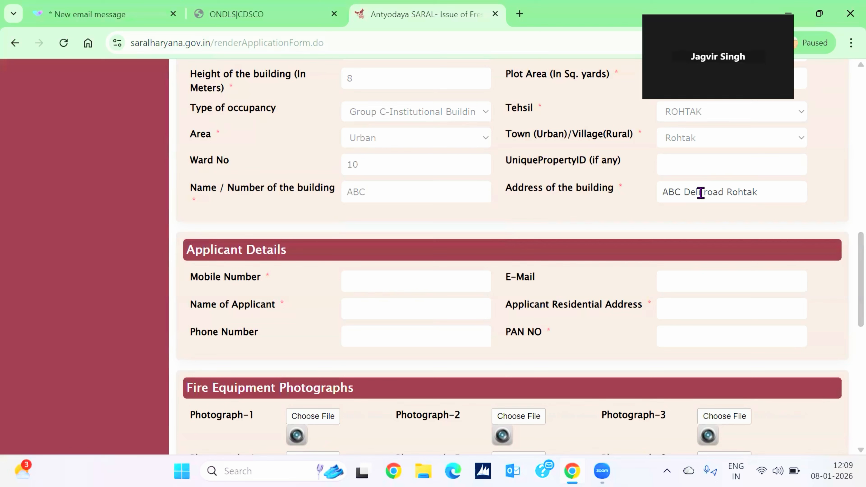
{"action": "type", "text": "h"}
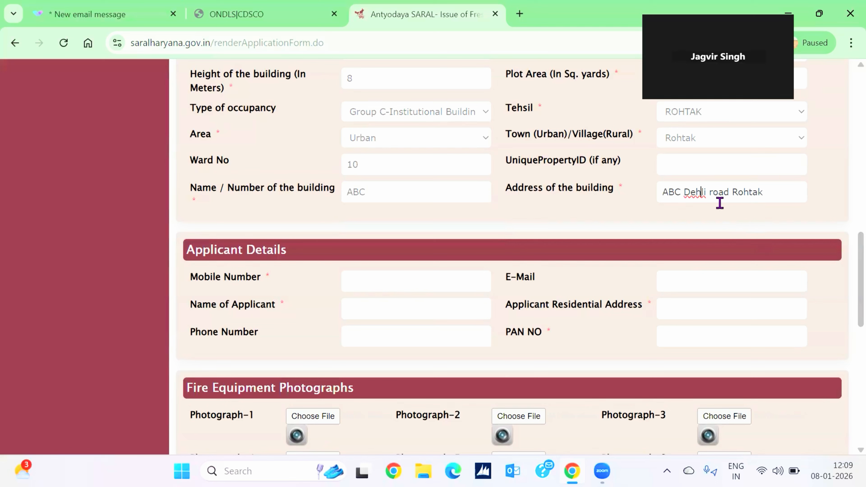
{"action": "key", "text": "BackSpace"}
{"action": "key", "text": "BackSpace"}
{"action": "key", "text": "BackSpace"}
{"action": "key", "text": "BackSpace"}
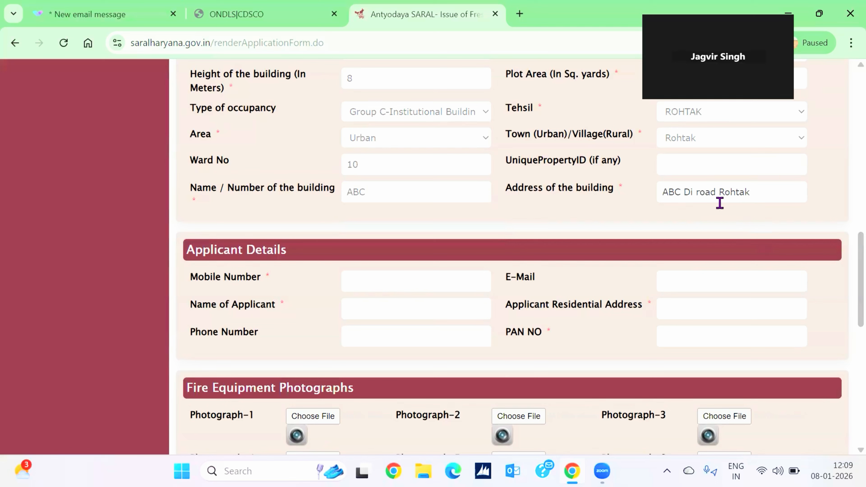
{"action": "type", "text": "Jhajjar"}
{"action": "key", "text": "Delete"}
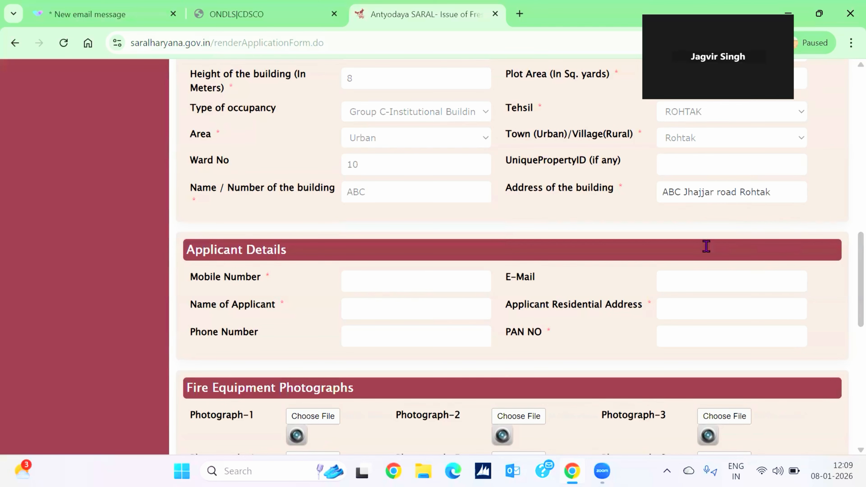
{"action": "scroll", "coordinate": [597, 248], "scroll_direction": "down", "scroll_amount": 2}
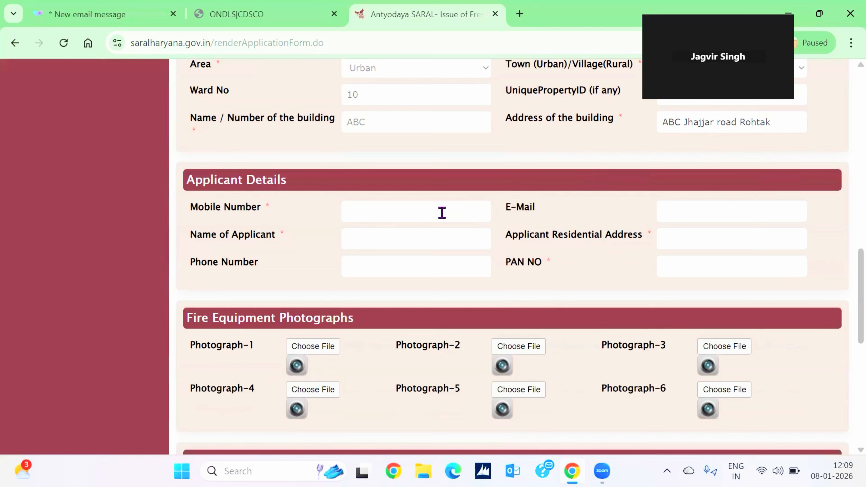
Fill in the applicant's mobile number, e-mail address and full name.
{"action": "left_click", "coordinate": [442, 213]}
{"action": "type", "text": "1234"}
{"action": "type", "text": "5"}
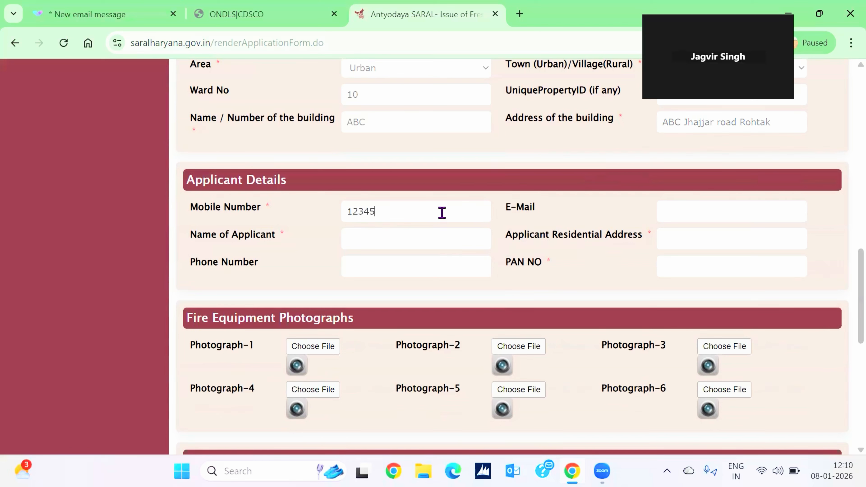
{"action": "type", "text": "67890"}
{"action": "left_click", "coordinate": [683, 212]}
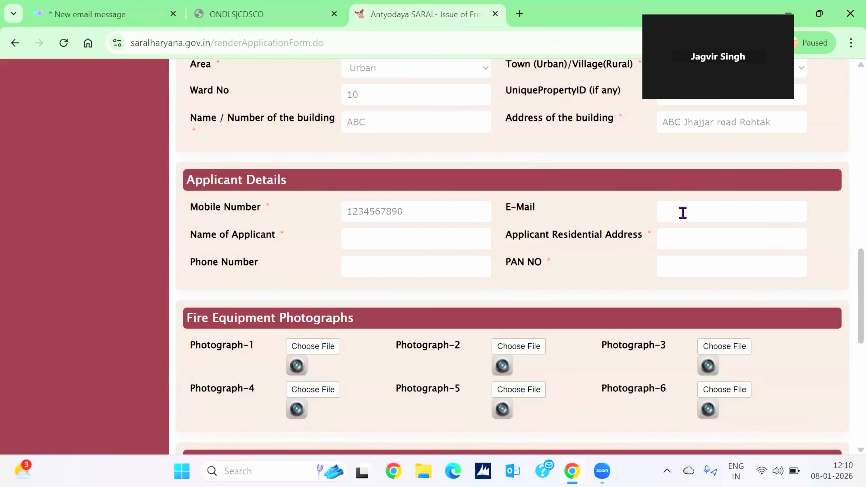
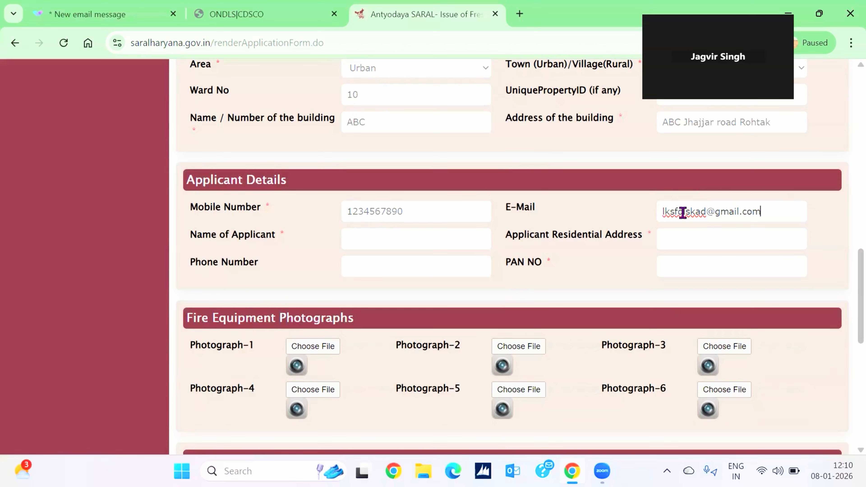
{"action": "left_click", "coordinate": [447, 235]}
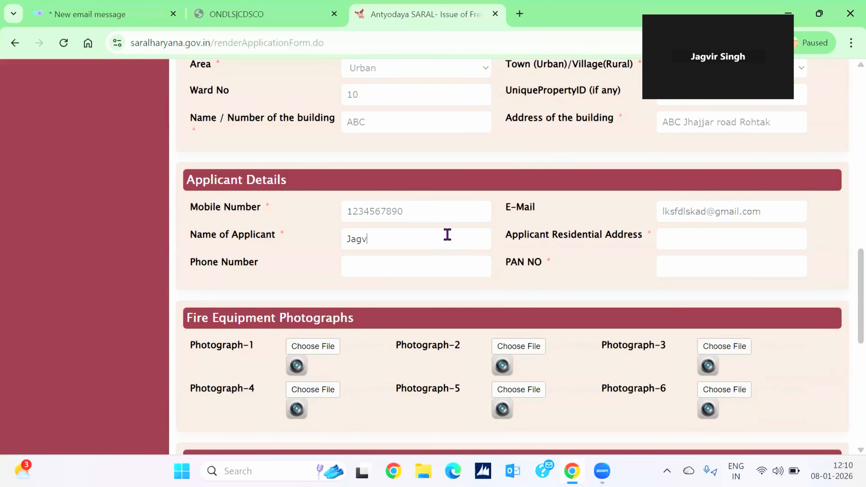
Copy the building address into the applicant's residential address.
{"action": "left_click", "coordinate": [775, 122]}
{"action": "left_click_drag", "start_coordinate": [775, 122], "coordinate": [662, 123]}
{"action": "key", "text": "ctrl+c"}
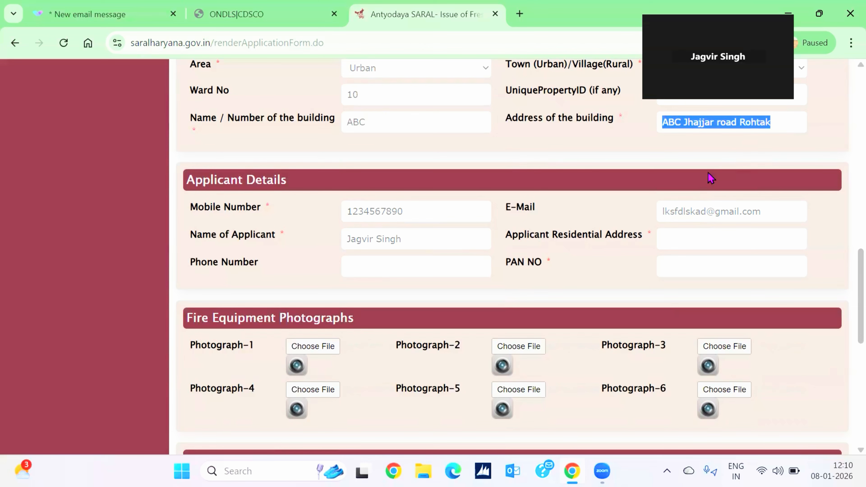
{"action": "left_click", "coordinate": [688, 236]}
{"action": "key", "text": "ctrl+v"}
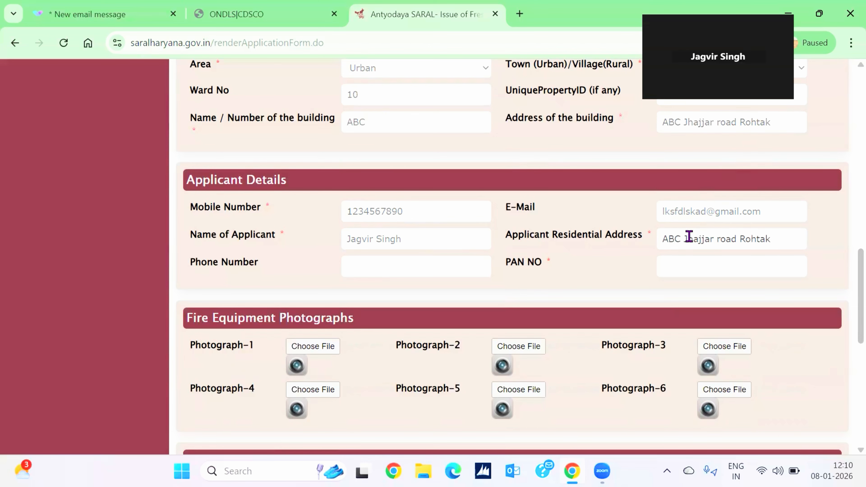
Enter the applicant's PAN number.
{"action": "scroll", "coordinate": [634, 258], "scroll_direction": "down", "scroll_amount": 1}
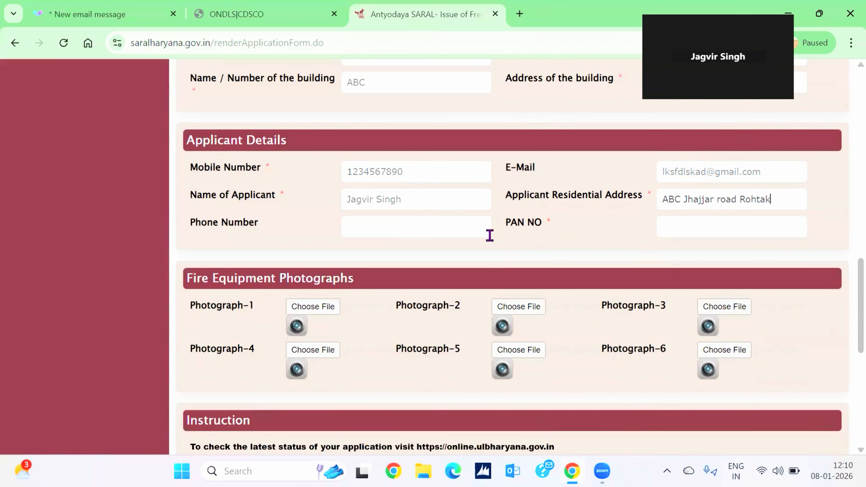
{"action": "left_click", "coordinate": [450, 223]}
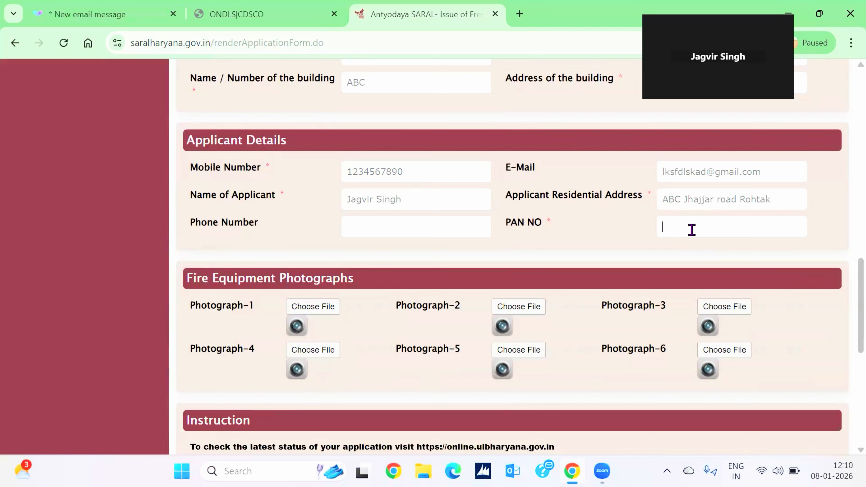
{"action": "scroll", "coordinate": [793, 236], "scroll_direction": "down", "scroll_amount": 2}
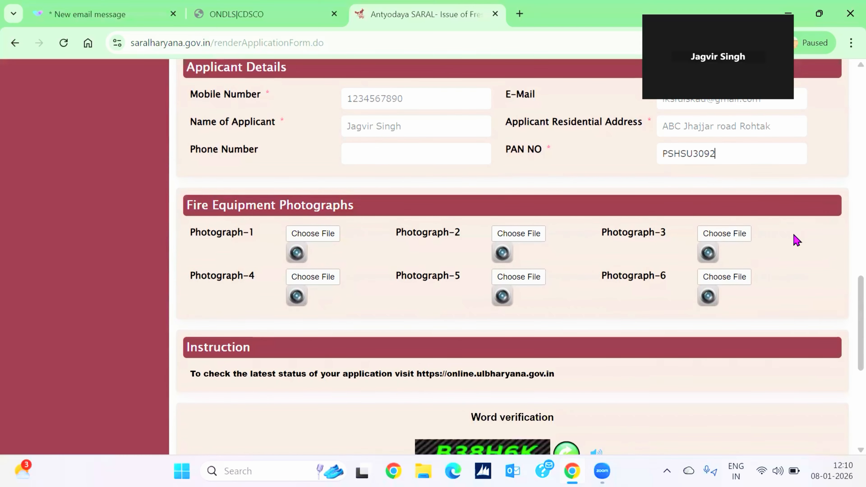
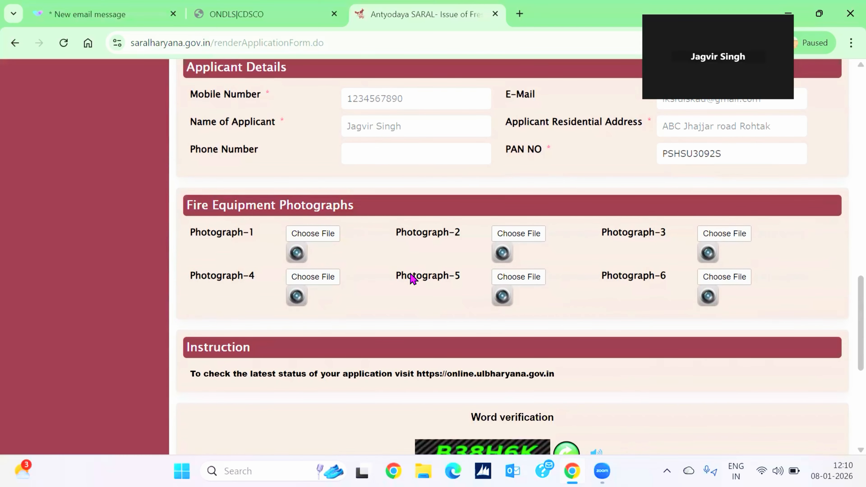
{"action": "scroll", "coordinate": [413, 278], "scroll_direction": "down", "scroll_amount": 1}
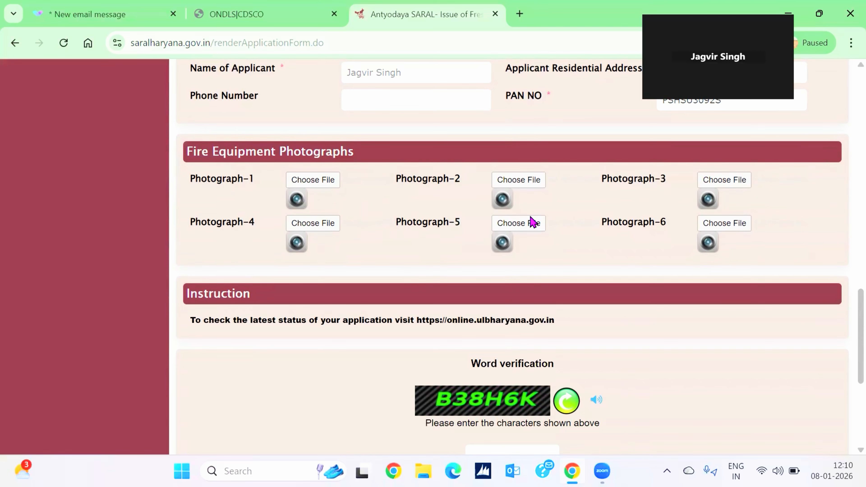
Upload the Fire Alarm image from the Rewari folder as Photograph-1.
{"action": "scroll", "coordinate": [615, 292], "scroll_direction": "down", "scroll_amount": 1}
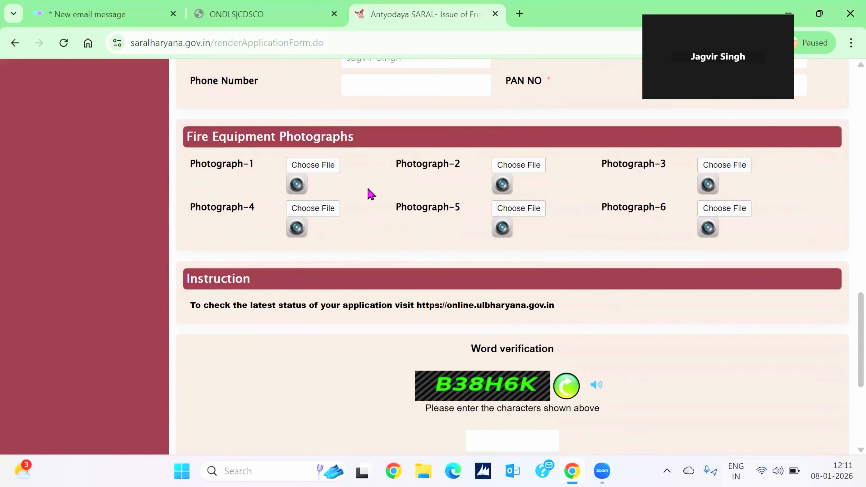
{"action": "left_click", "coordinate": [328, 164]}
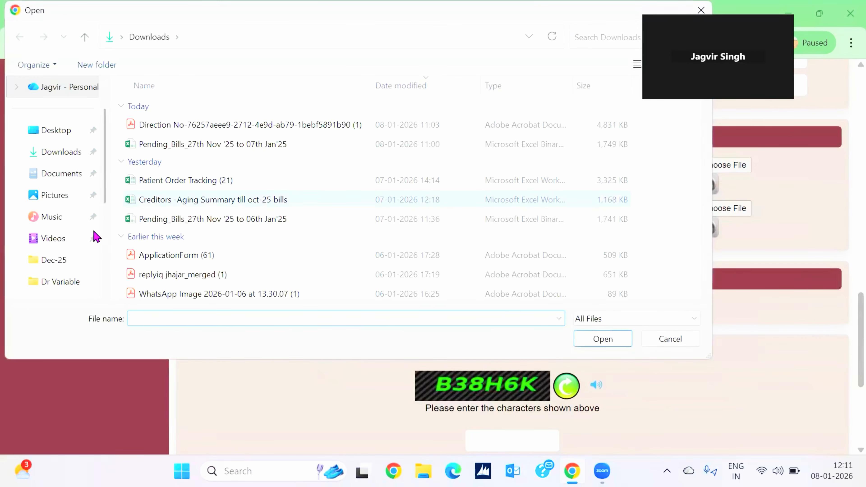
{"action": "scroll", "coordinate": [50, 243], "scroll_direction": "down", "scroll_amount": 1}
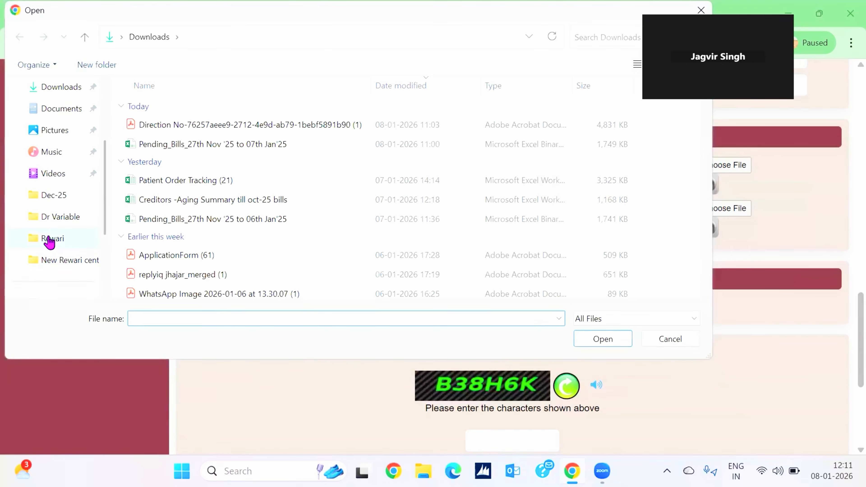
{"action": "left_click", "coordinate": [50, 240]}
{"action": "scroll", "coordinate": [188, 229], "scroll_direction": "down", "scroll_amount": 5}
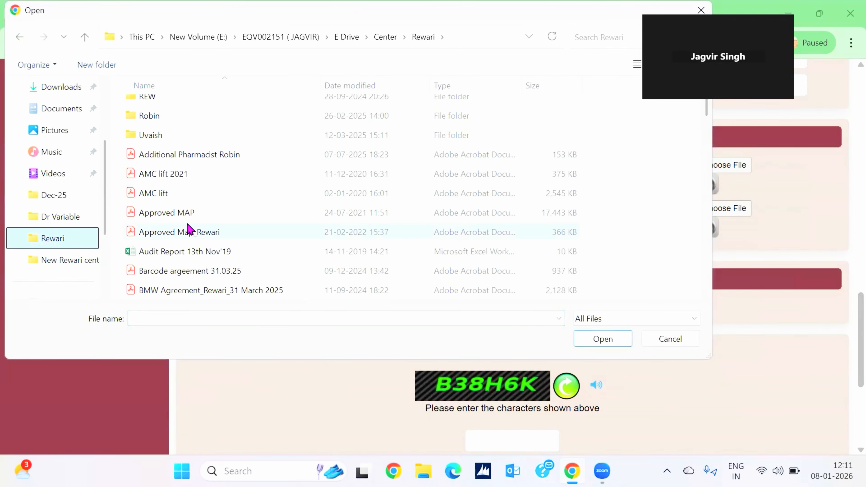
{"action": "scroll", "coordinate": [190, 229], "scroll_direction": "down", "scroll_amount": 2}
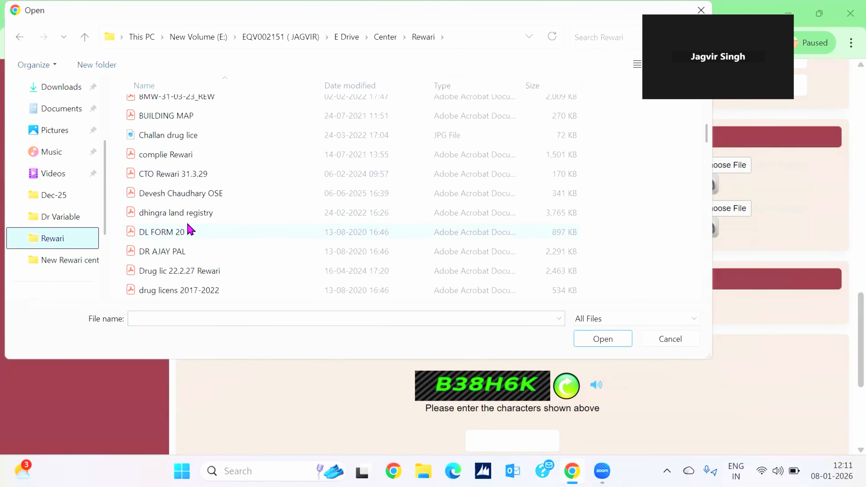
{"action": "scroll", "coordinate": [190, 229], "scroll_direction": "down", "scroll_amount": 3}
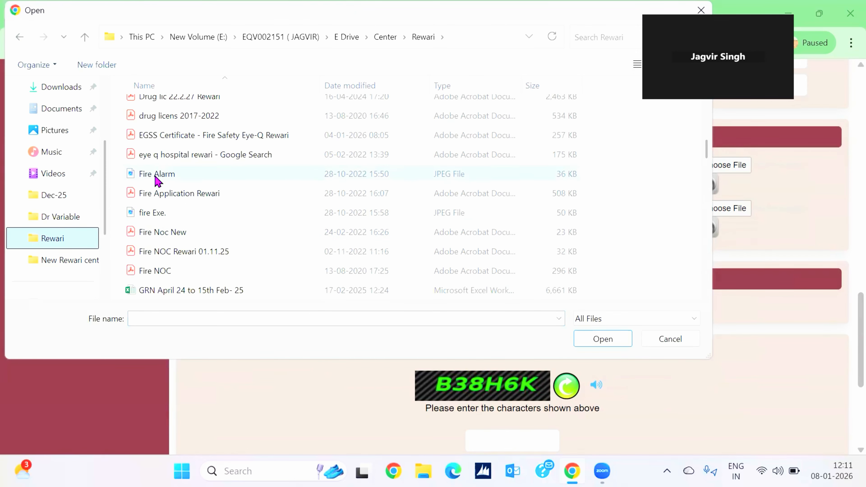
{"action": "left_click", "coordinate": [156, 174]}
{"action": "double_click", "coordinate": [157, 175]}
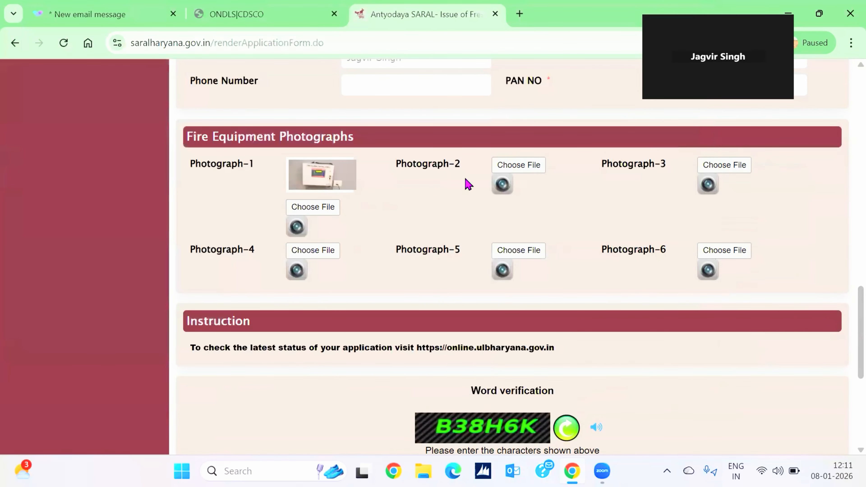
Upload the fire extinguisher image as Photograph-2.
{"action": "left_click", "coordinate": [515, 167]}
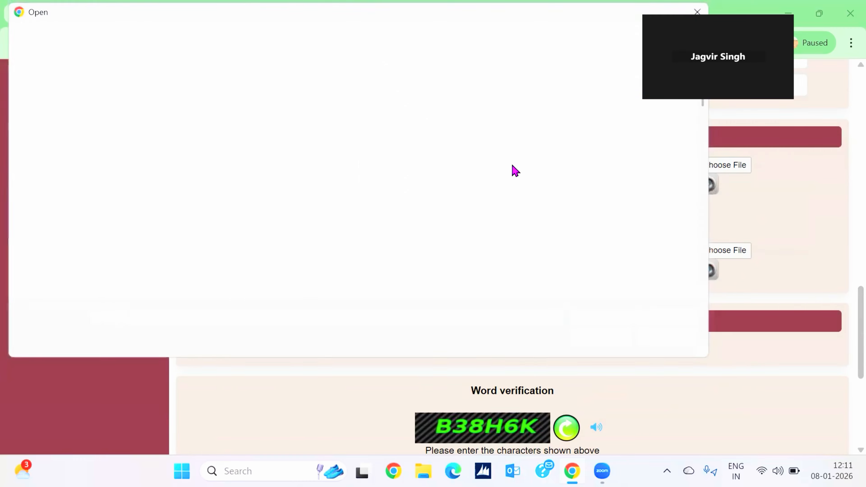
{"action": "scroll", "coordinate": [208, 245], "scroll_direction": "down", "scroll_amount": 8}
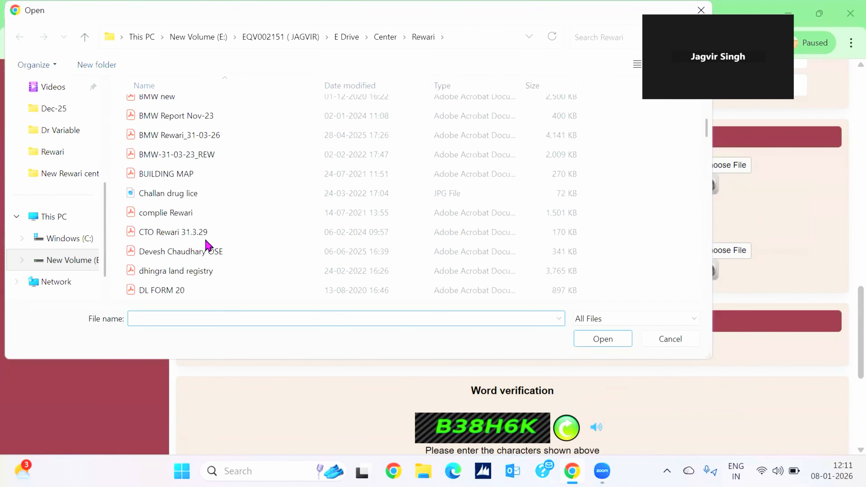
{"action": "scroll", "coordinate": [208, 245], "scroll_direction": "down", "scroll_amount": 1}
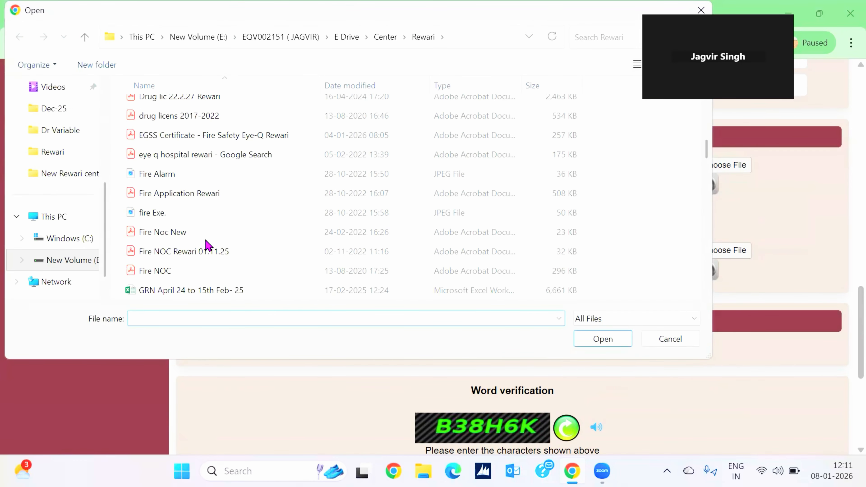
{"action": "double_click", "coordinate": [152, 212]}
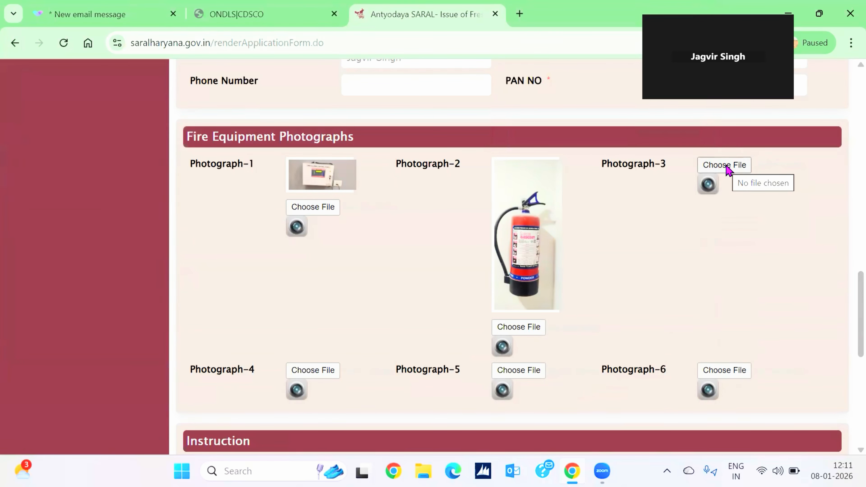
{"action": "scroll", "coordinate": [654, 288], "scroll_direction": "down", "scroll_amount": 2}
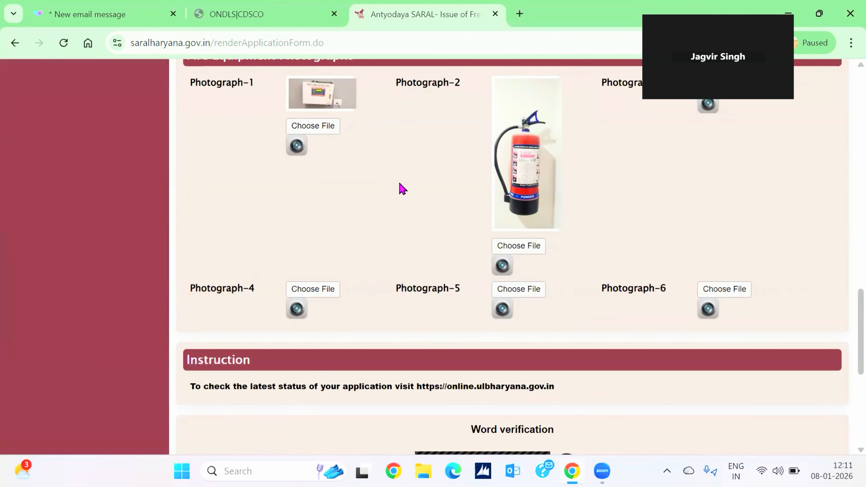
Upload the Hose Reel image as Photograph-3.
{"action": "scroll", "coordinate": [401, 188], "scroll_direction": "up", "scroll_amount": 2}
{"action": "left_click", "coordinate": [713, 150]}
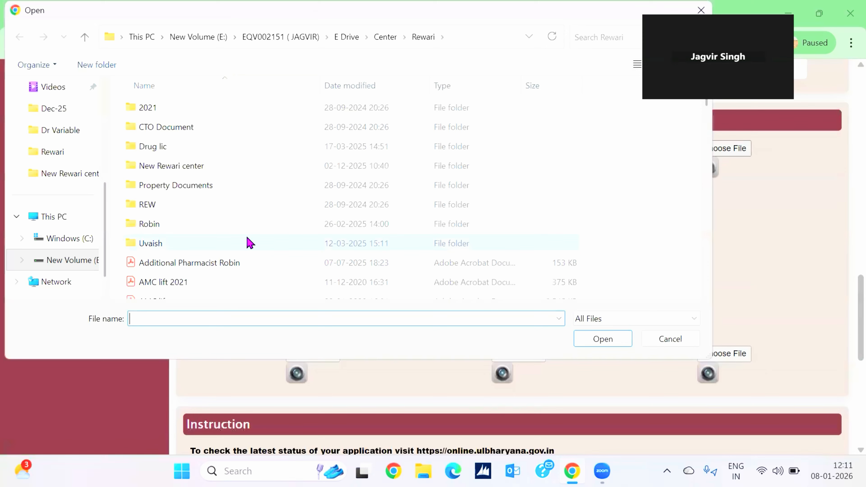
{"action": "scroll", "coordinate": [249, 242], "scroll_direction": "down", "scroll_amount": 7}
{"action": "scroll", "coordinate": [250, 243], "scroll_direction": "down", "scroll_amount": 4}
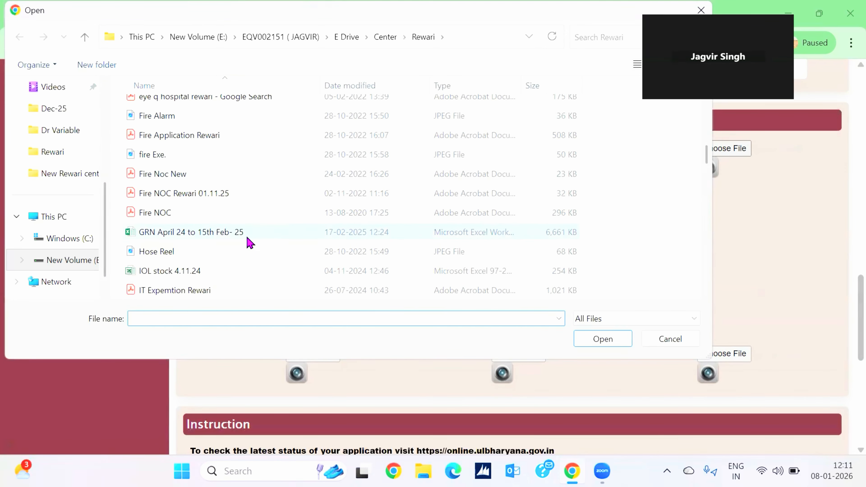
{"action": "double_click", "coordinate": [186, 255]}
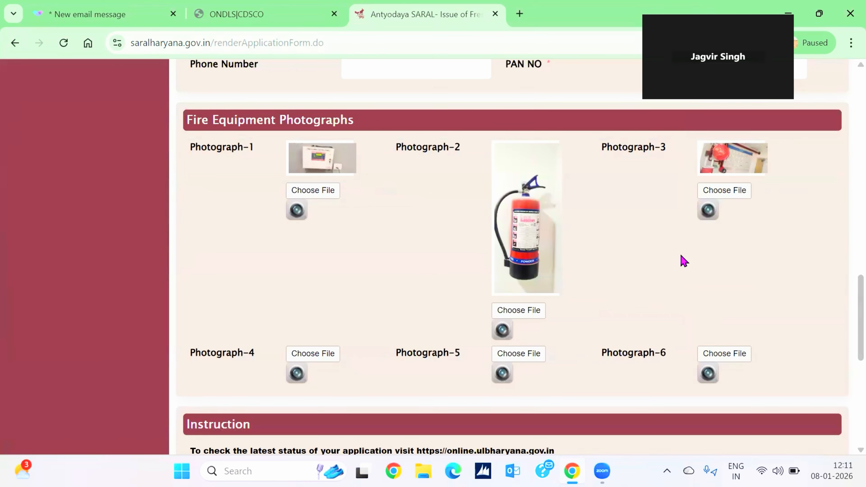
{"action": "scroll", "coordinate": [681, 260], "scroll_direction": "down", "scroll_amount": 2}
{"action": "scroll", "coordinate": [444, 273], "scroll_direction": "down", "scroll_amount": 3}
Type B38H6K into the word verification box and click Submit.
{"action": "scroll", "coordinate": [443, 273], "scroll_direction": "down", "scroll_amount": 1}
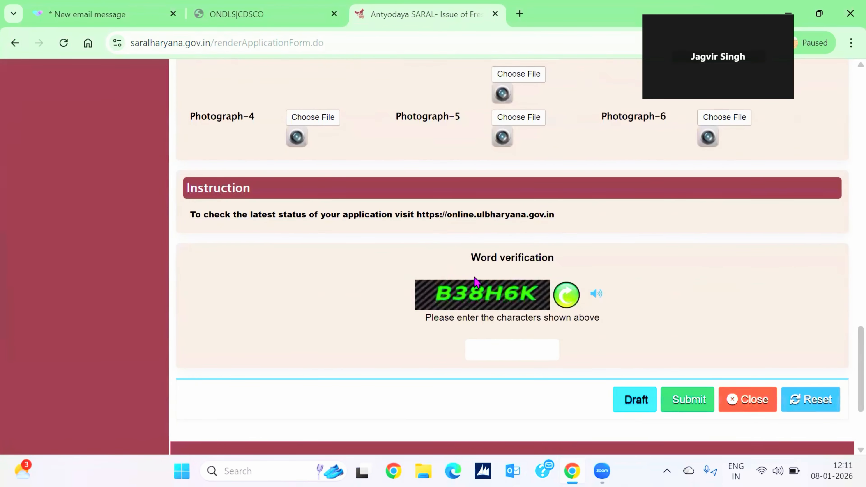
{"action": "left_click", "coordinate": [523, 344]}
{"action": "type", "text": "B38H6K"}
{"action": "left_click", "coordinate": [685, 409]}
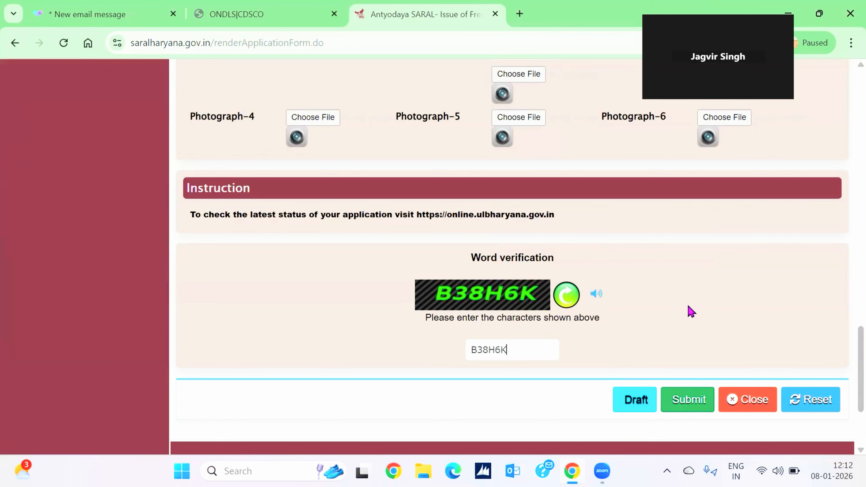
{"action": "scroll", "coordinate": [630, 252], "scroll_direction": "up", "scroll_amount": 3}
Choose Revision of Fire NOC as the type of application.
{"action": "scroll", "coordinate": [632, 253], "scroll_direction": "up", "scroll_amount": 10}
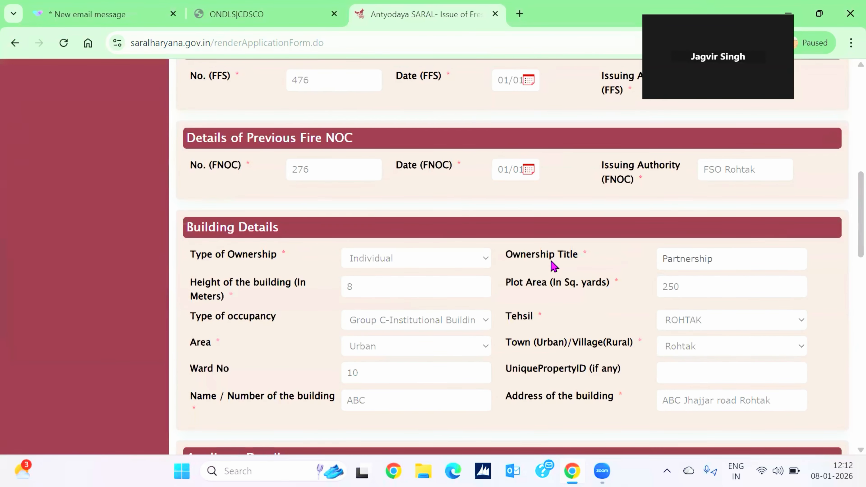
{"action": "scroll", "coordinate": [551, 265], "scroll_direction": "up", "scroll_amount": 3}
{"action": "scroll", "coordinate": [585, 233], "scroll_direction": "up", "scroll_amount": 5}
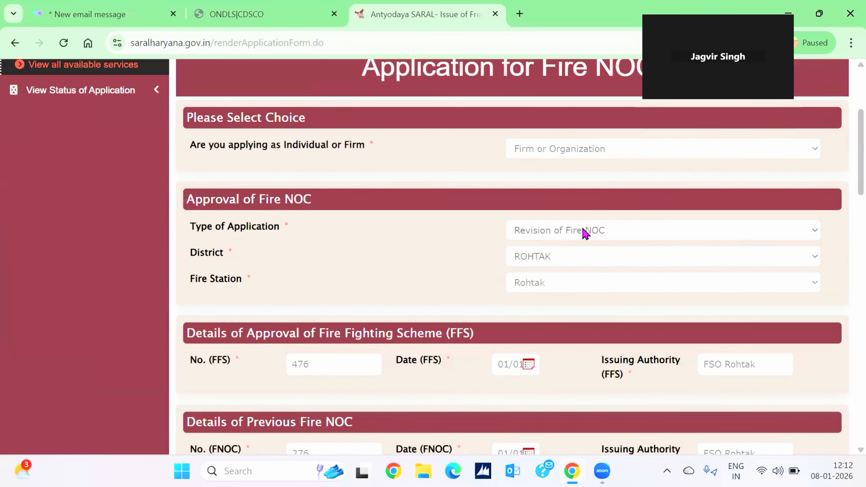
{"action": "left_click", "coordinate": [585, 231]}
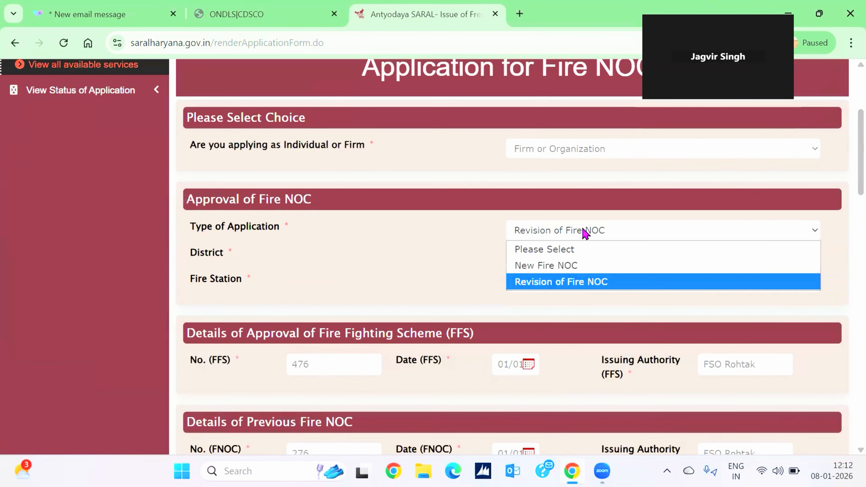
{"action": "left_click", "coordinate": [586, 285]}
Open a blank new browser tab on the Google start page.
{"action": "scroll", "coordinate": [392, 234], "scroll_direction": "down", "scroll_amount": 20}
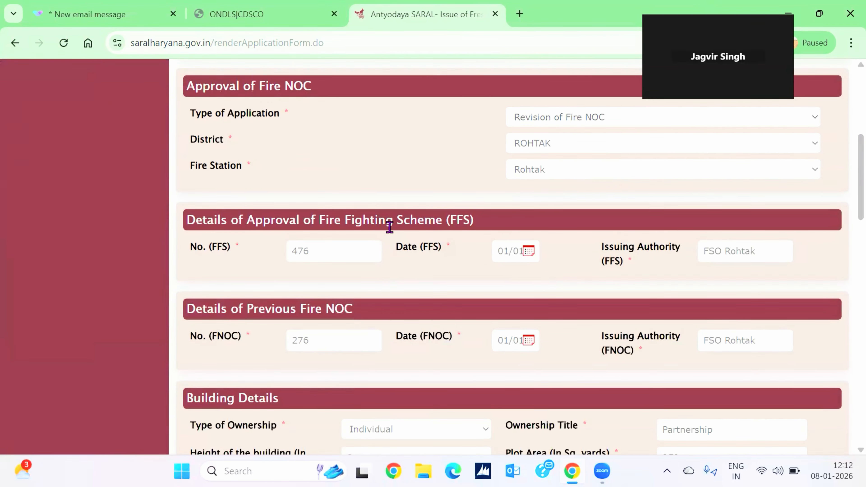
{"action": "scroll", "coordinate": [394, 233], "scroll_direction": "down", "scroll_amount": 9}
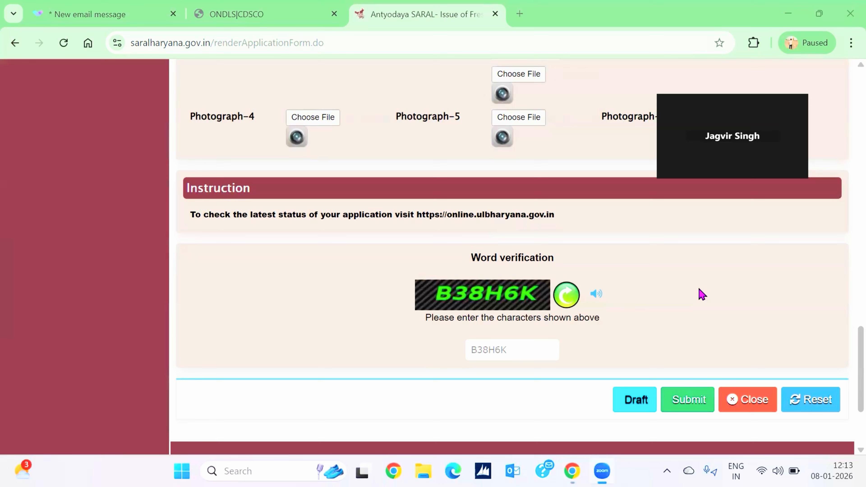
{"action": "left_click", "coordinate": [627, 100]}
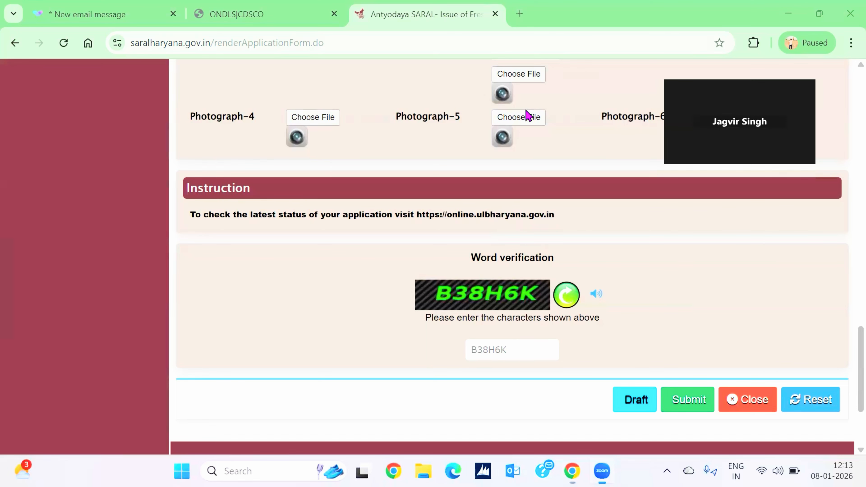
{"action": "left_click", "coordinate": [521, 15]}
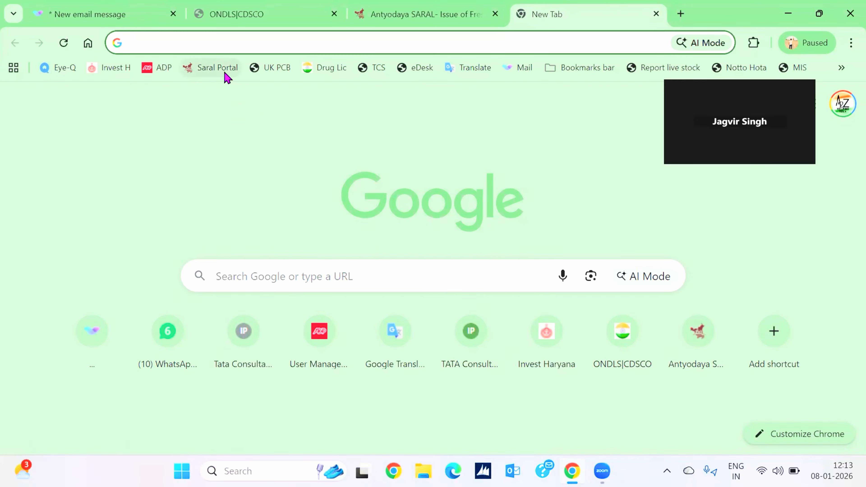
Go to the SARAL portal and open Track Application / Appeal.
{"action": "left_click", "coordinate": [218, 67]}
{"action": "scroll", "coordinate": [404, 334], "scroll_direction": "down", "scroll_amount": 2}
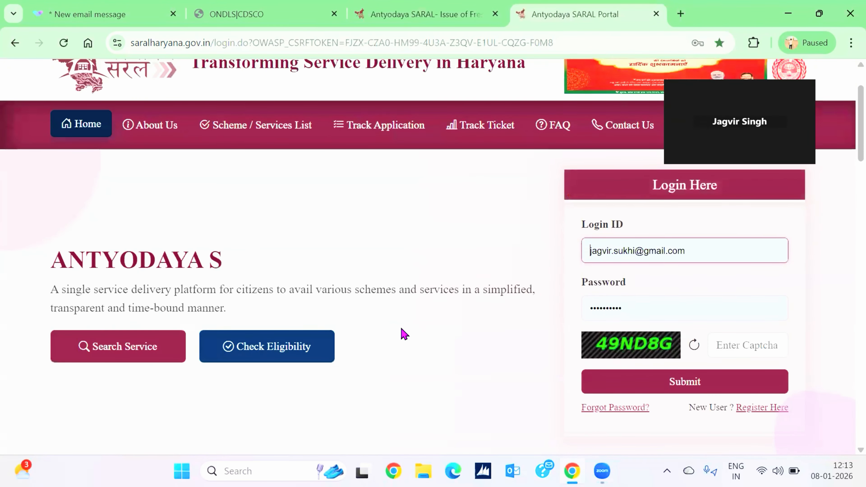
{"action": "scroll", "coordinate": [404, 334], "scroll_direction": "down", "scroll_amount": 7}
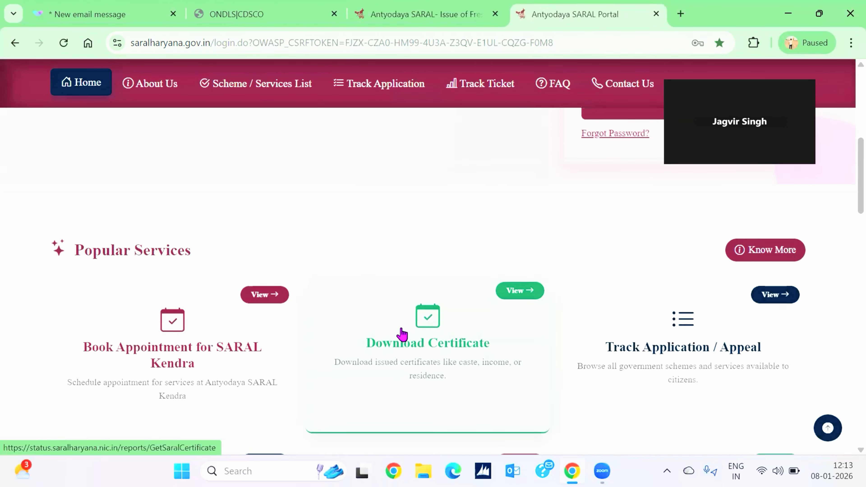
{"action": "left_click", "coordinate": [666, 341]}
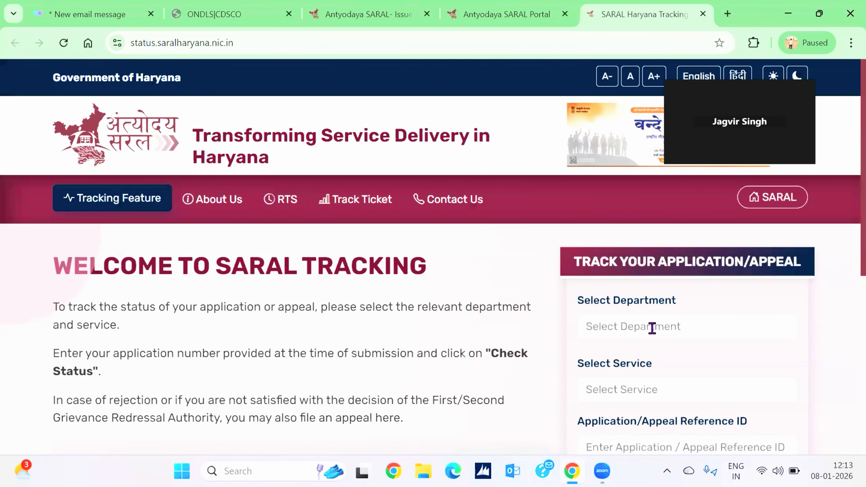
Select Directorate of Fire and Emergency Service Haryana as the department.
{"action": "left_click", "coordinate": [652, 328]}
{"action": "type", "text": "fire"}
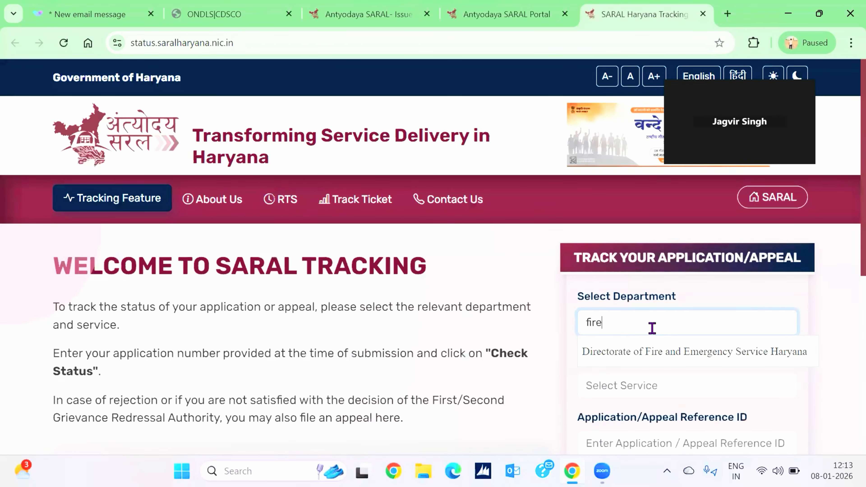
{"action": "key", "text": "Down"}
{"action": "left_click", "coordinate": [692, 358]}
{"action": "scroll", "coordinate": [693, 358], "scroll_direction": "down", "scroll_amount": 1}
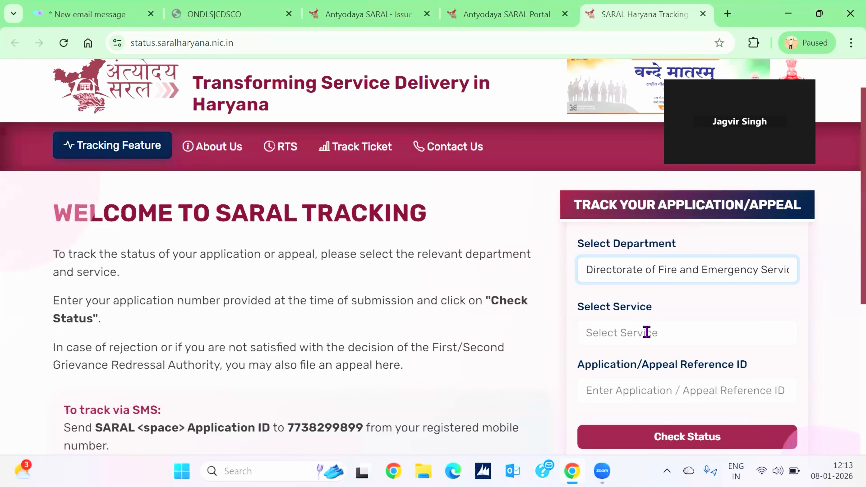
Select Renewal of Fire NOC as the service to track.
{"action": "left_click", "coordinate": [671, 342]}
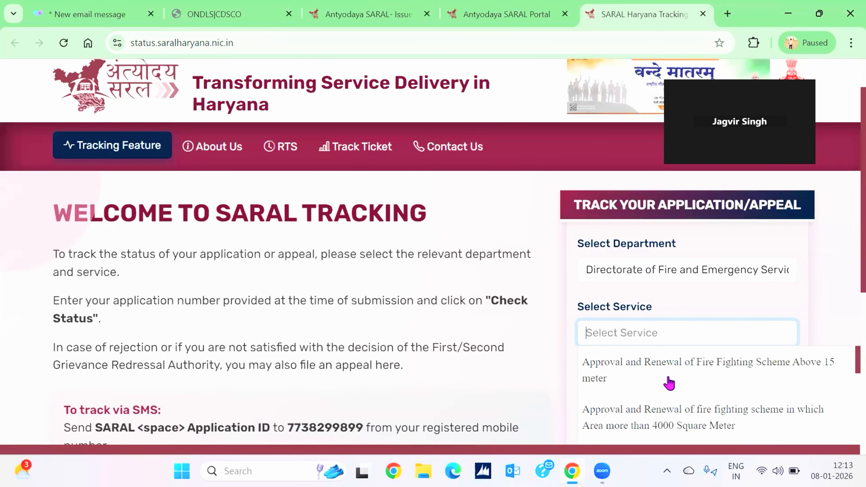
{"action": "scroll", "coordinate": [669, 383], "scroll_direction": "down", "scroll_amount": 5}
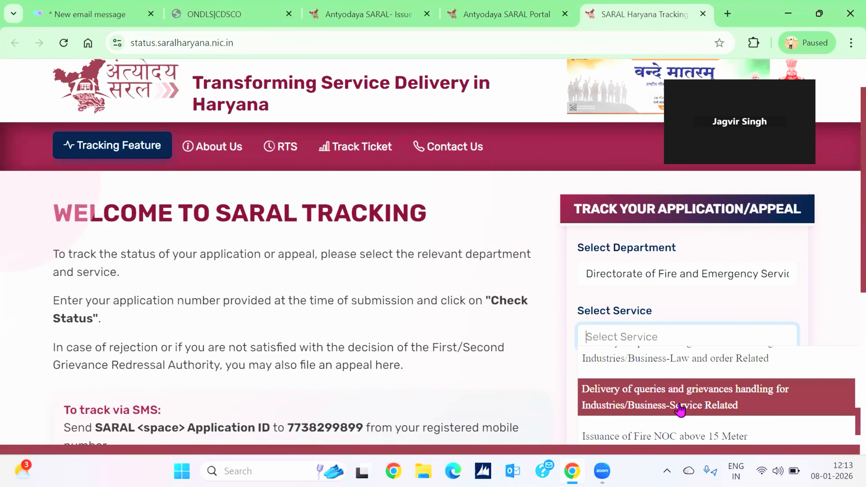
{"action": "scroll", "coordinate": [681, 412], "scroll_direction": "down", "scroll_amount": 3}
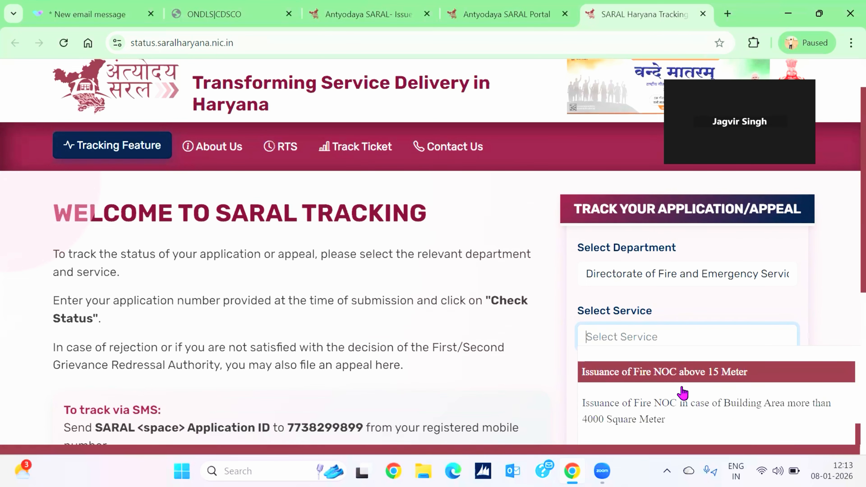
{"action": "scroll", "coordinate": [682, 388], "scroll_direction": "down", "scroll_amount": 1}
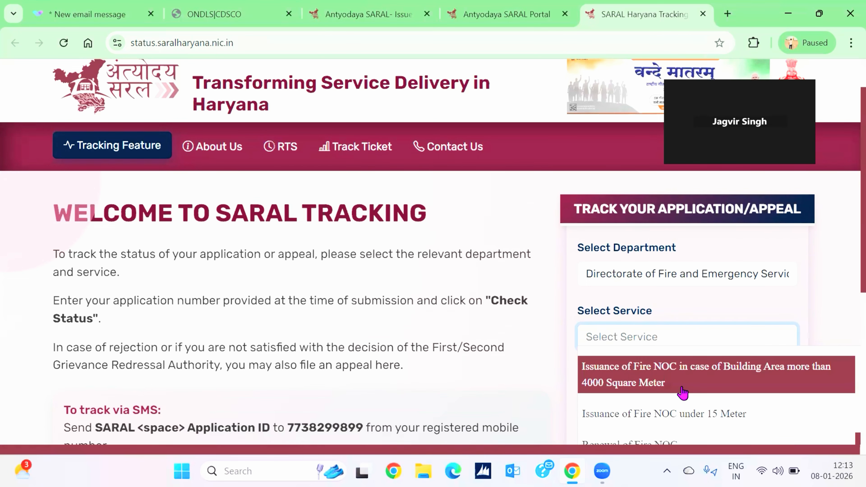
{"action": "scroll", "coordinate": [682, 388], "scroll_direction": "down", "scroll_amount": 1}
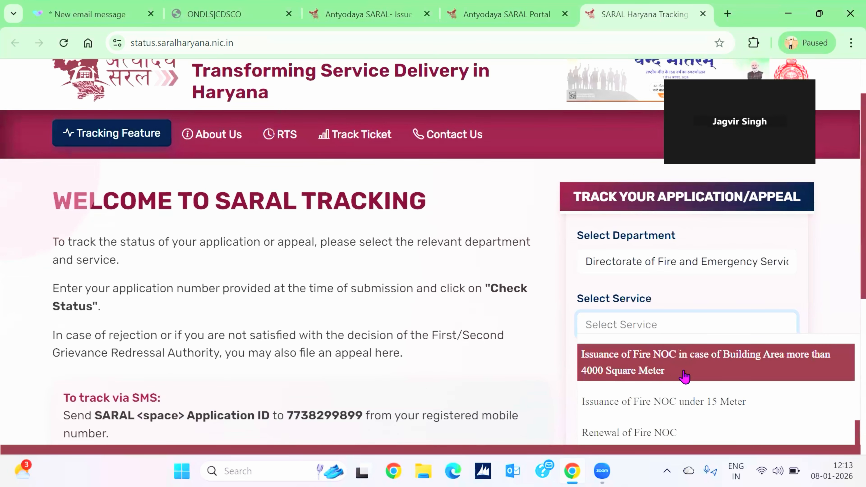
{"action": "scroll", "coordinate": [685, 377], "scroll_direction": "down", "scroll_amount": 1}
{"action": "scroll", "coordinate": [685, 377], "scroll_direction": "down", "scroll_amount": 1}
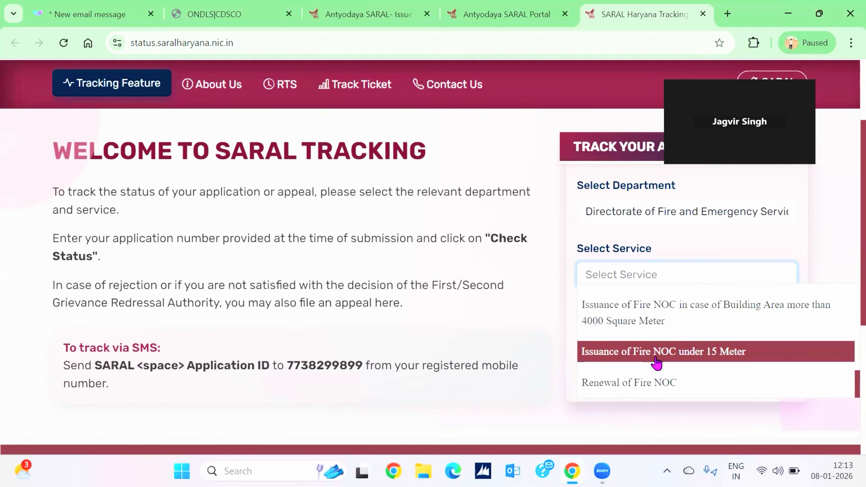
{"action": "left_click", "coordinate": [665, 384]}
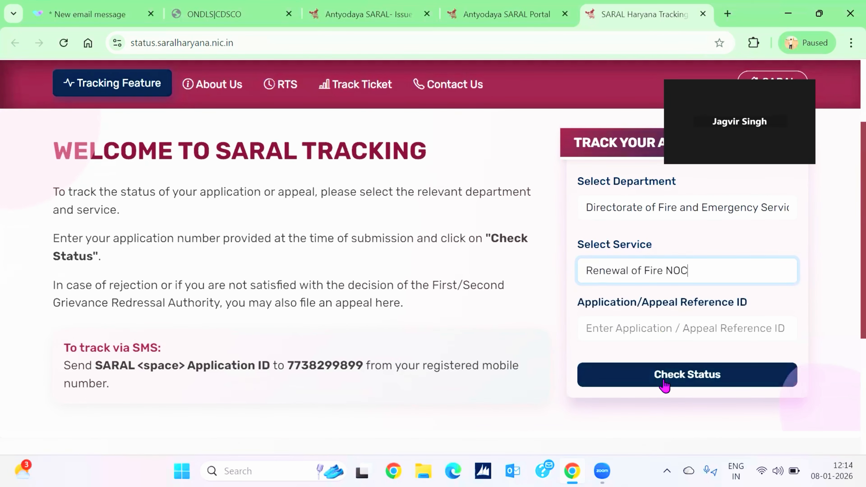
Enter the application reference ID and check its status.
{"action": "left_click", "coordinate": [629, 327]}
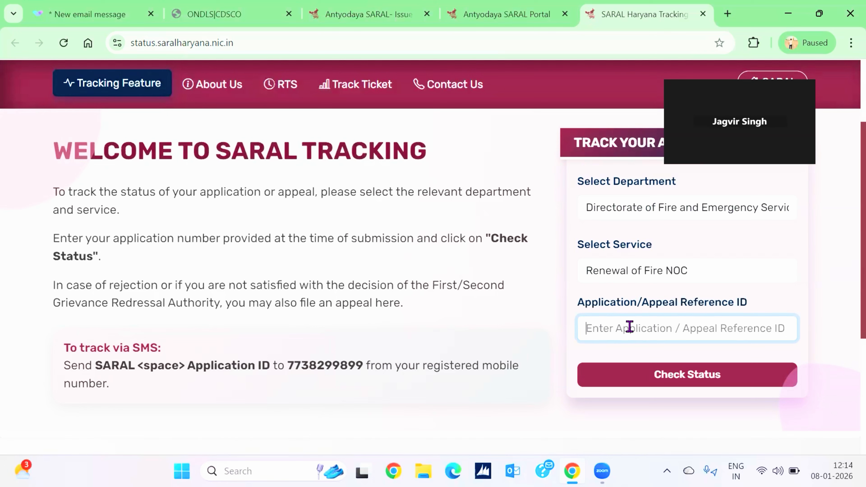
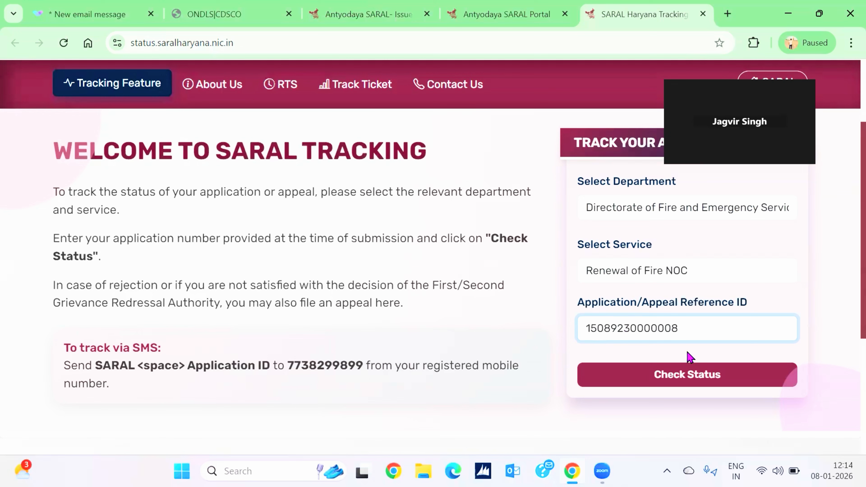
{"action": "left_click", "coordinate": [697, 380]}
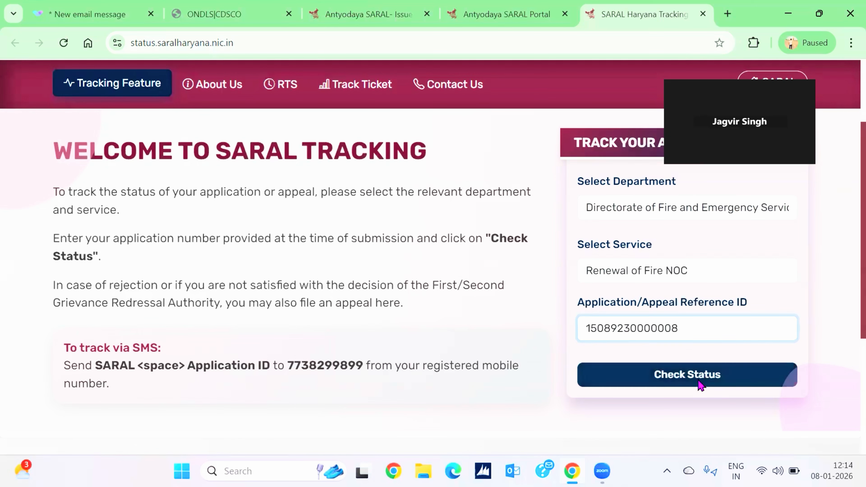